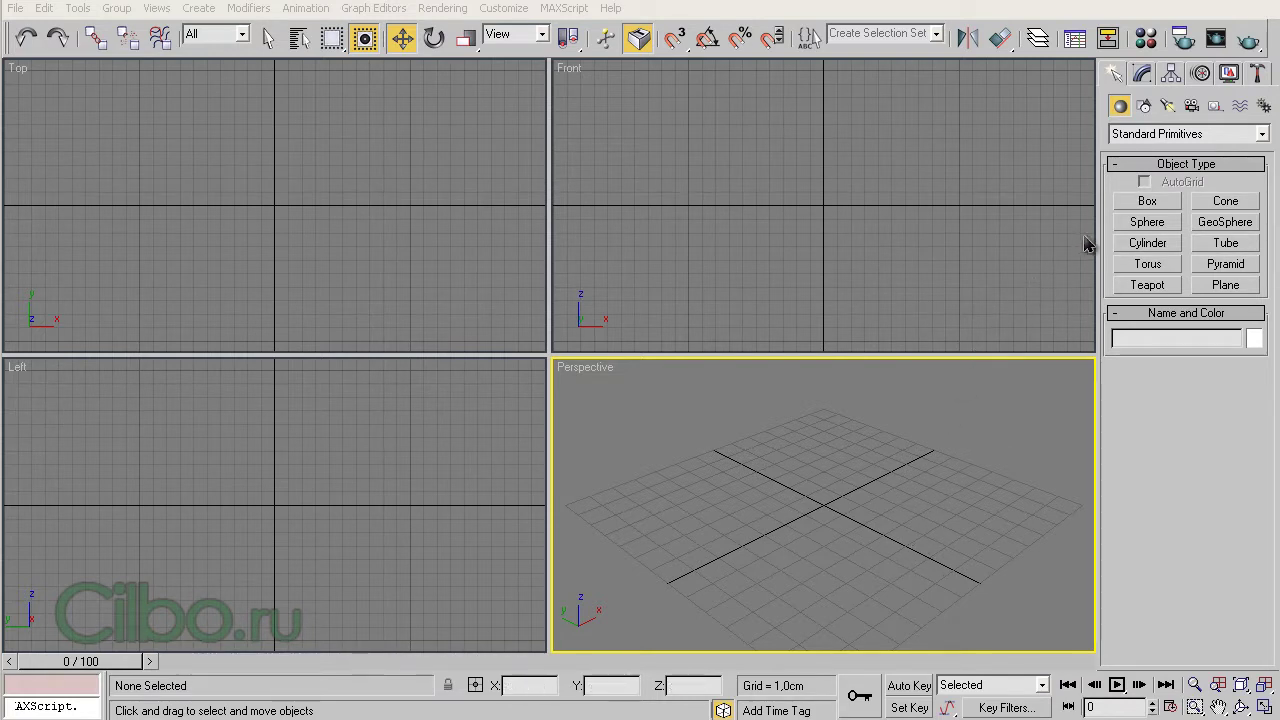
# Step: Drag out a new box on the grid in the Perspective view
pyautogui.click(1148, 203)
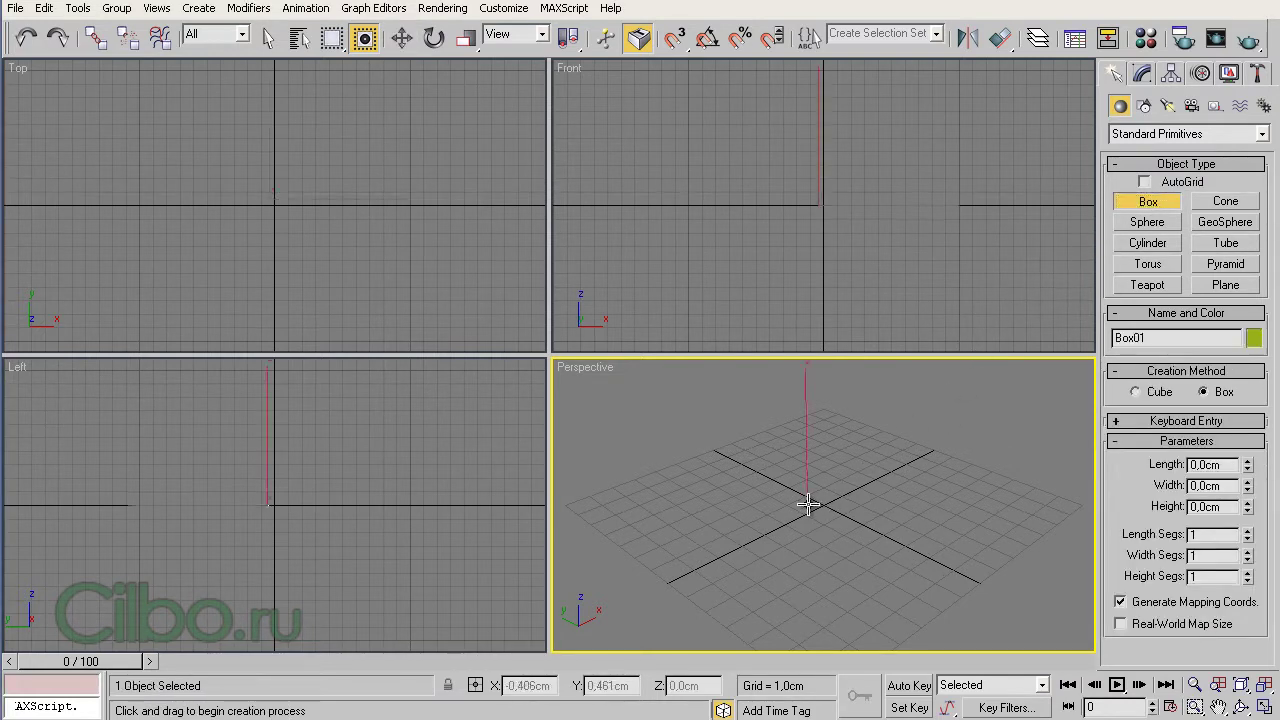
pyautogui.moveTo(808, 505); pyautogui.dragTo(878, 515)
pyautogui.click(863, 263)
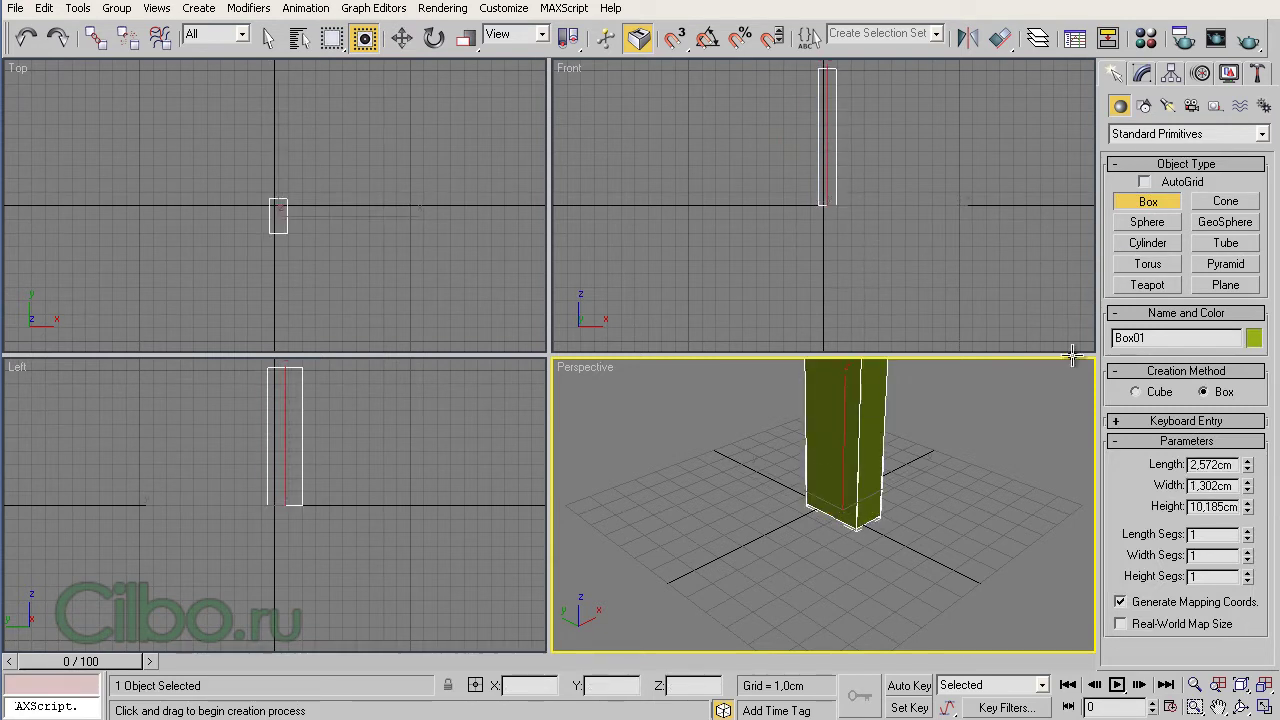
# Step: Set the box to Length 1, Width 1 and Height 10 cm
pyautogui.moveTo(1236, 464); pyautogui.dragTo(1158, 473)
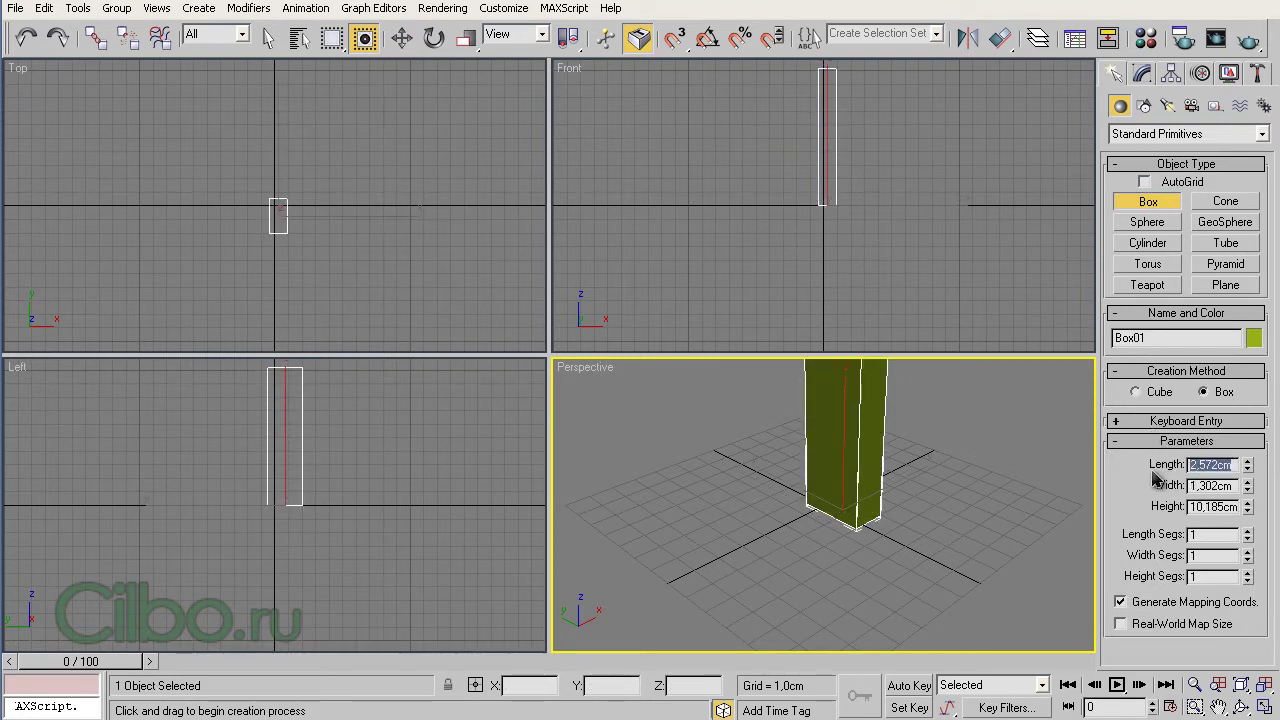
pyautogui.write('1')
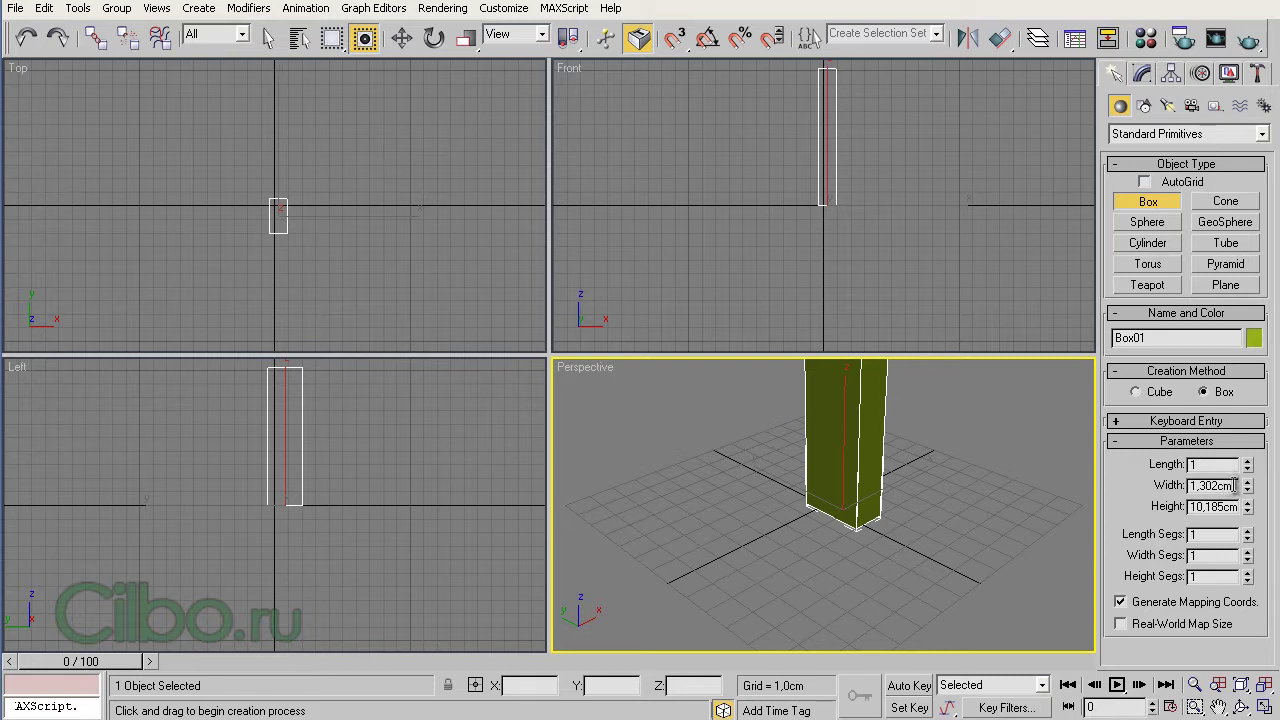
pyautogui.moveTo(1236, 485); pyautogui.dragTo(1162, 488)
pyautogui.write('1')
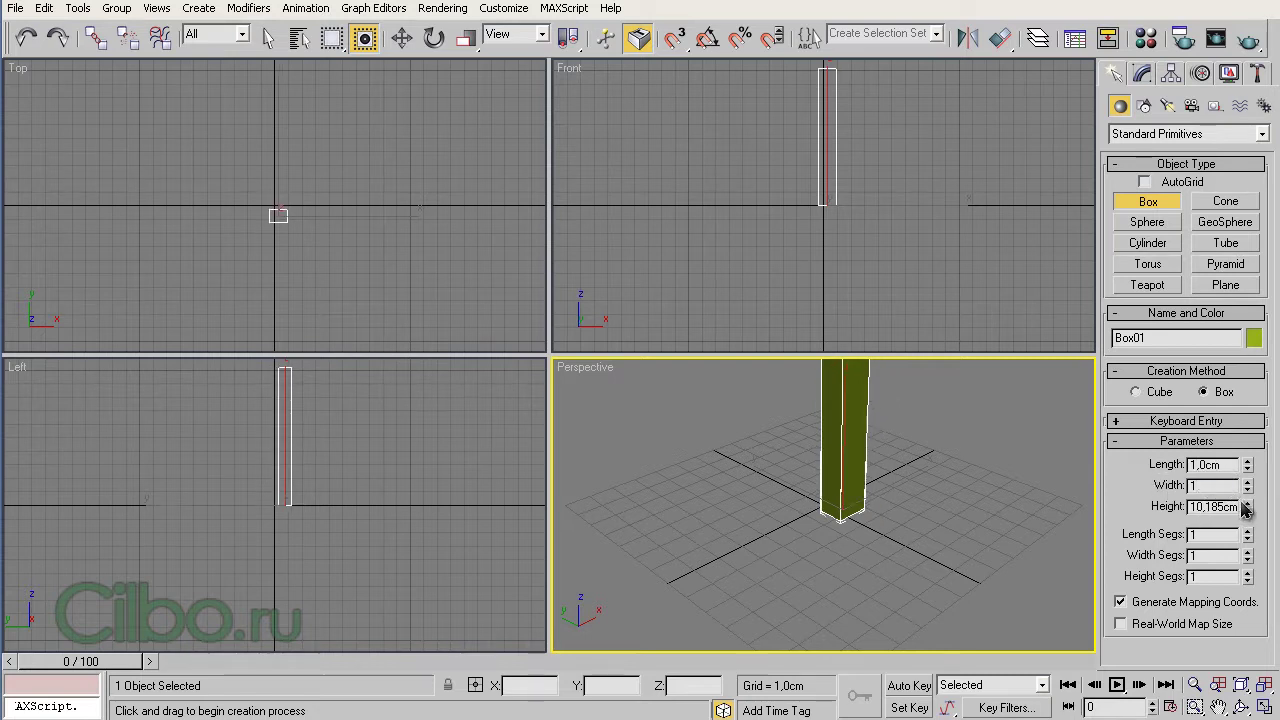
pyautogui.moveTo(1240, 508); pyautogui.dragTo(1158, 510)
pyautogui.write('1')
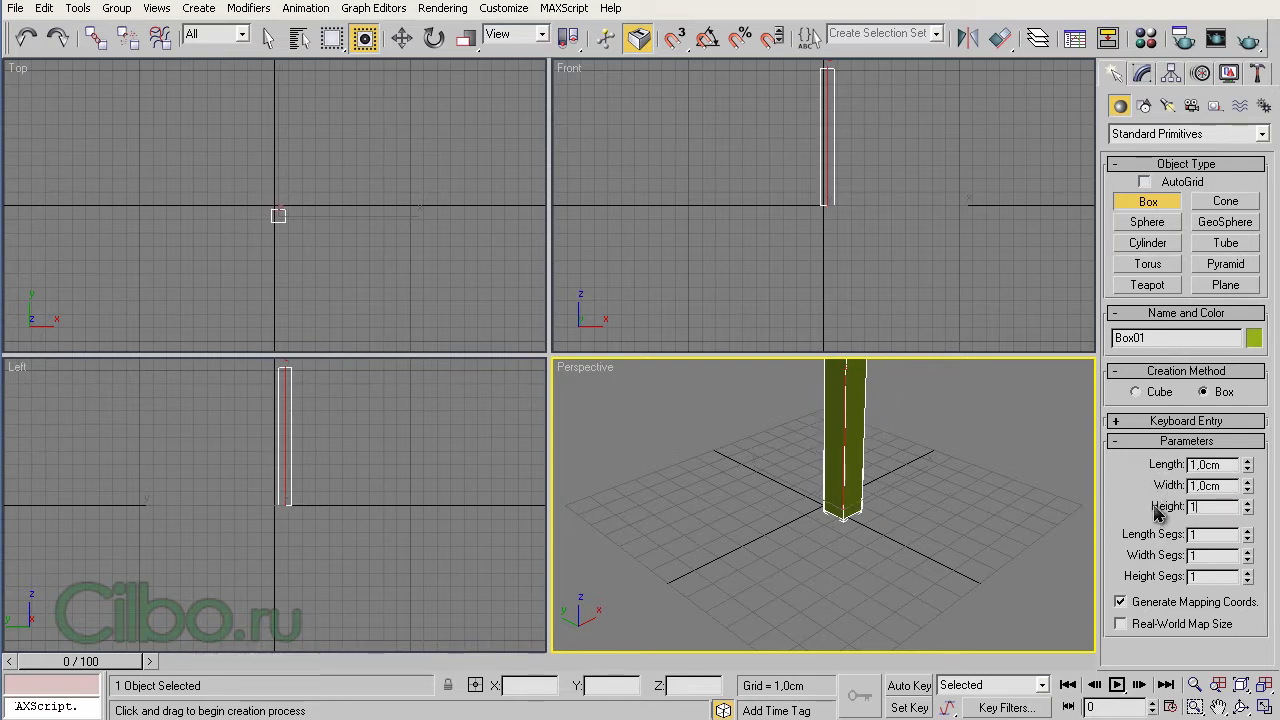
pyautogui.write('0')
pyautogui.press('Return')
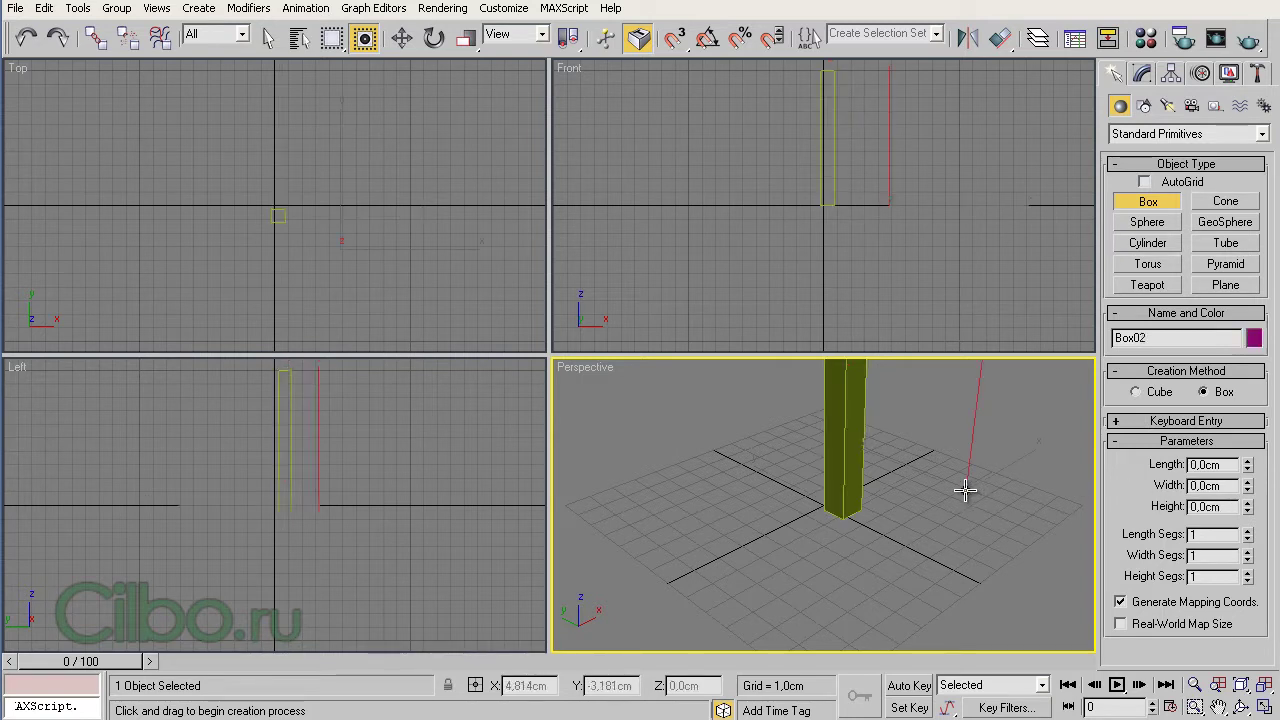
pyautogui.press('w')
pyautogui.moveTo(949, 491)
pyautogui.mouseDown(button='middle')
pyautogui.moveTo(949, 580)
pyautogui.moveTo(931, 586)
pyautogui.mouseUp(button='middle')
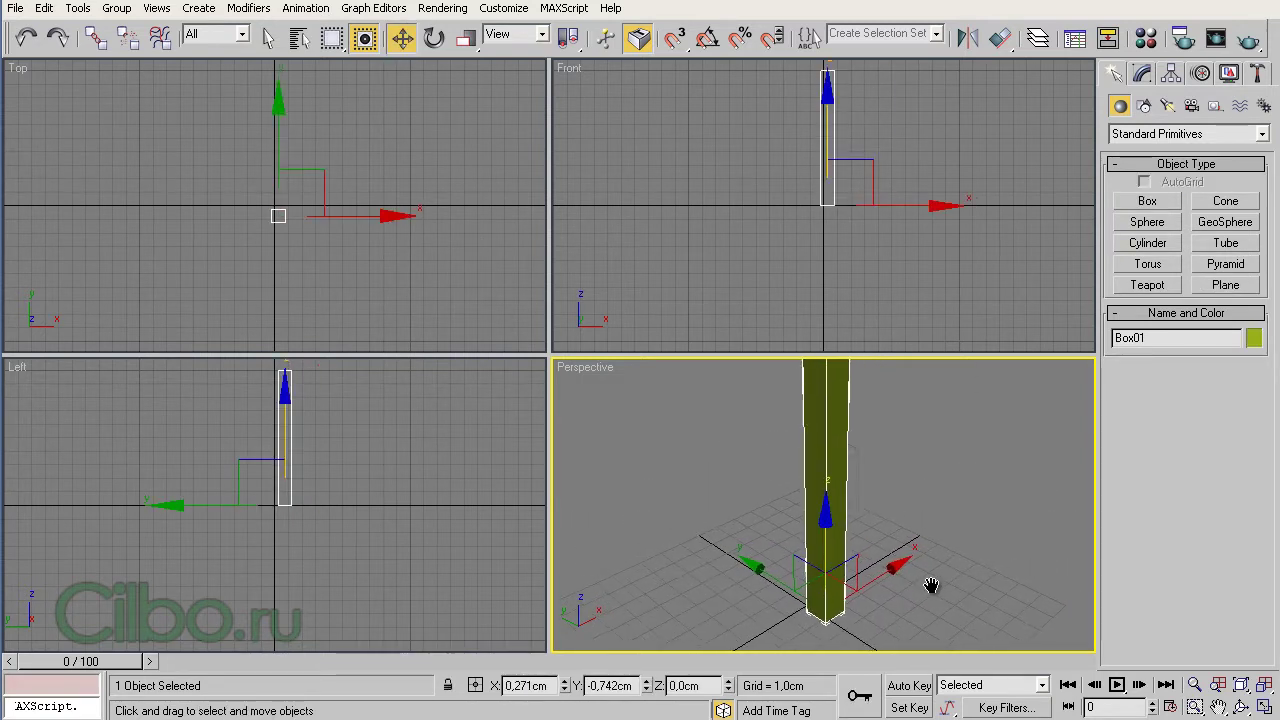
# Step: Enlarge the bottom two views, turn Left into Front, and frame the column in Front and Perspective
pyautogui.moveTo(700, 352); pyautogui.dragTo(700, 76)
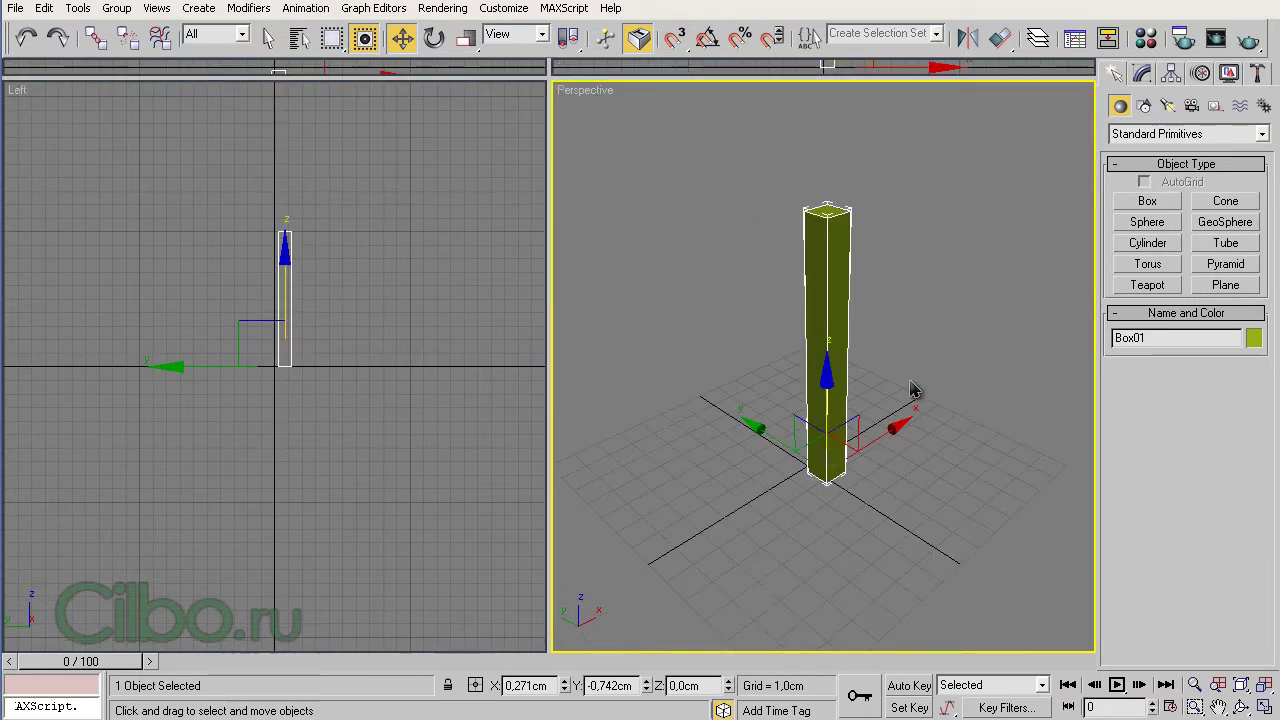
pyautogui.moveTo(917, 392)
pyautogui.keyDown('alt'); pyautogui.mouseDown(button='middle')
pyautogui.moveTo(934, 363)
pyautogui.moveTo(917, 353)
pyautogui.moveTo(917, 374)
pyautogui.moveTo(917, 343)
pyautogui.mouseUp(button='middle'); pyautogui.keyUp('alt')
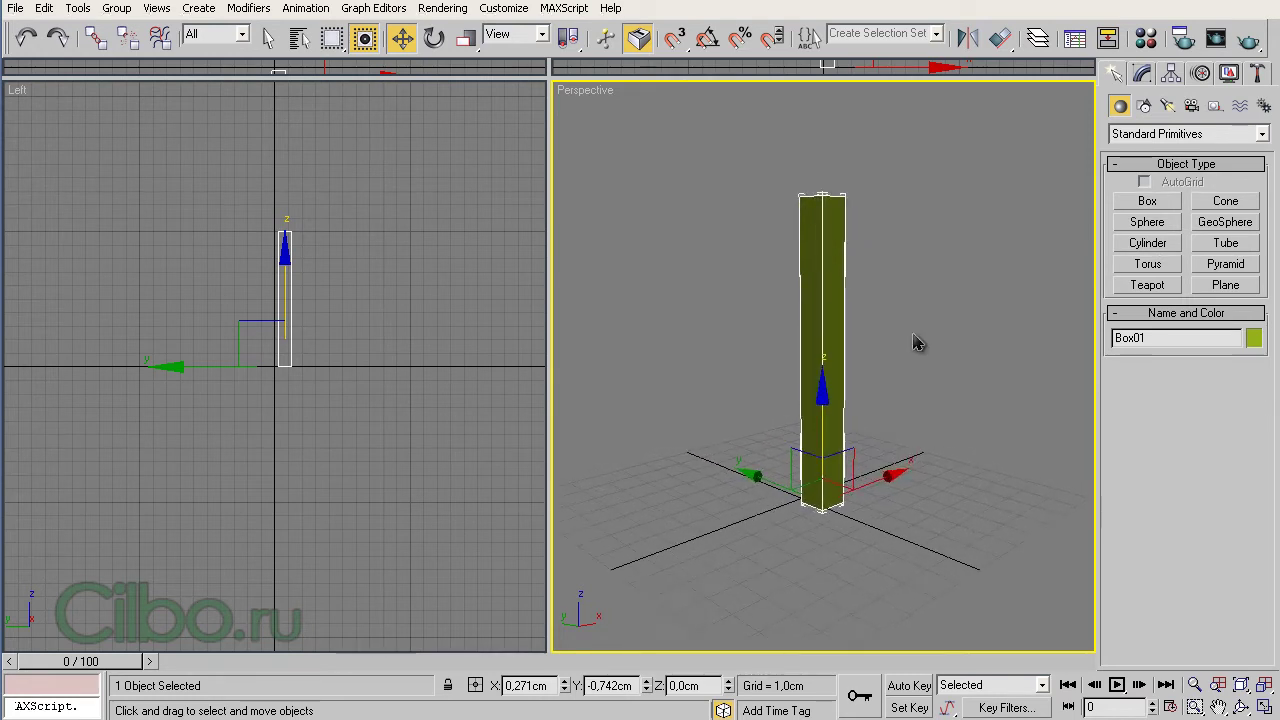
pyautogui.rightClick(357, 263)
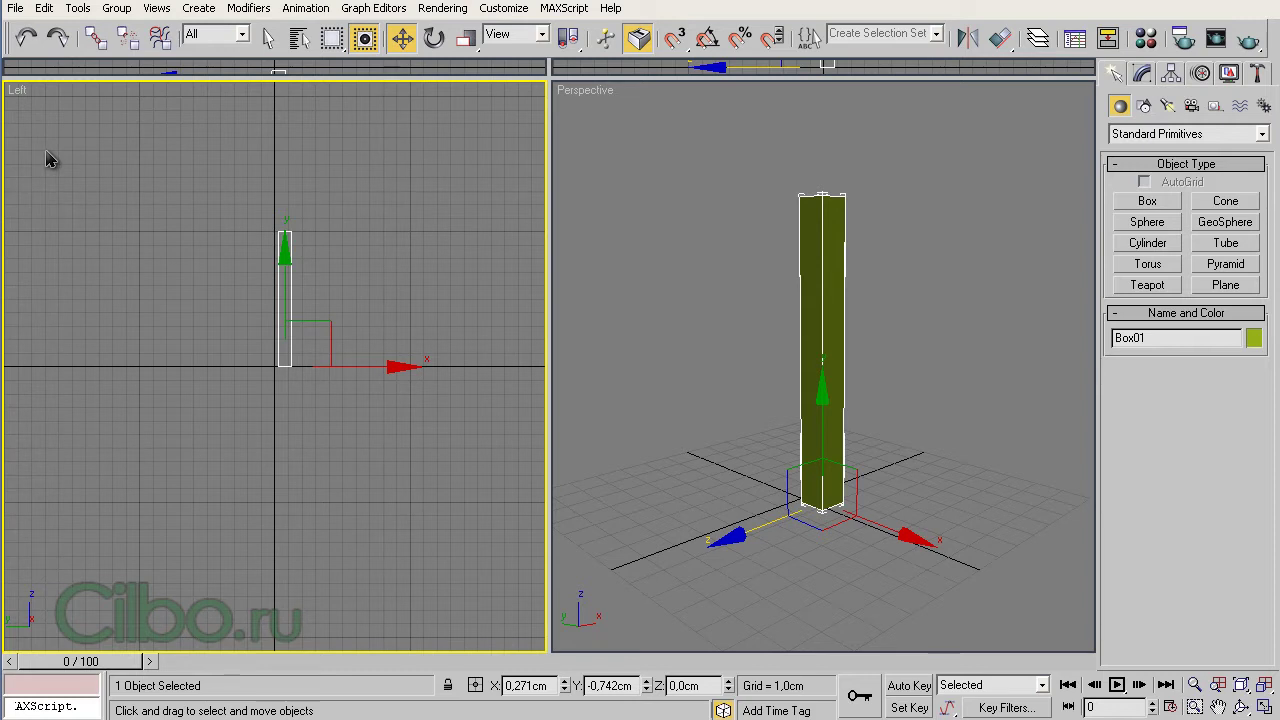
pyautogui.press('f')
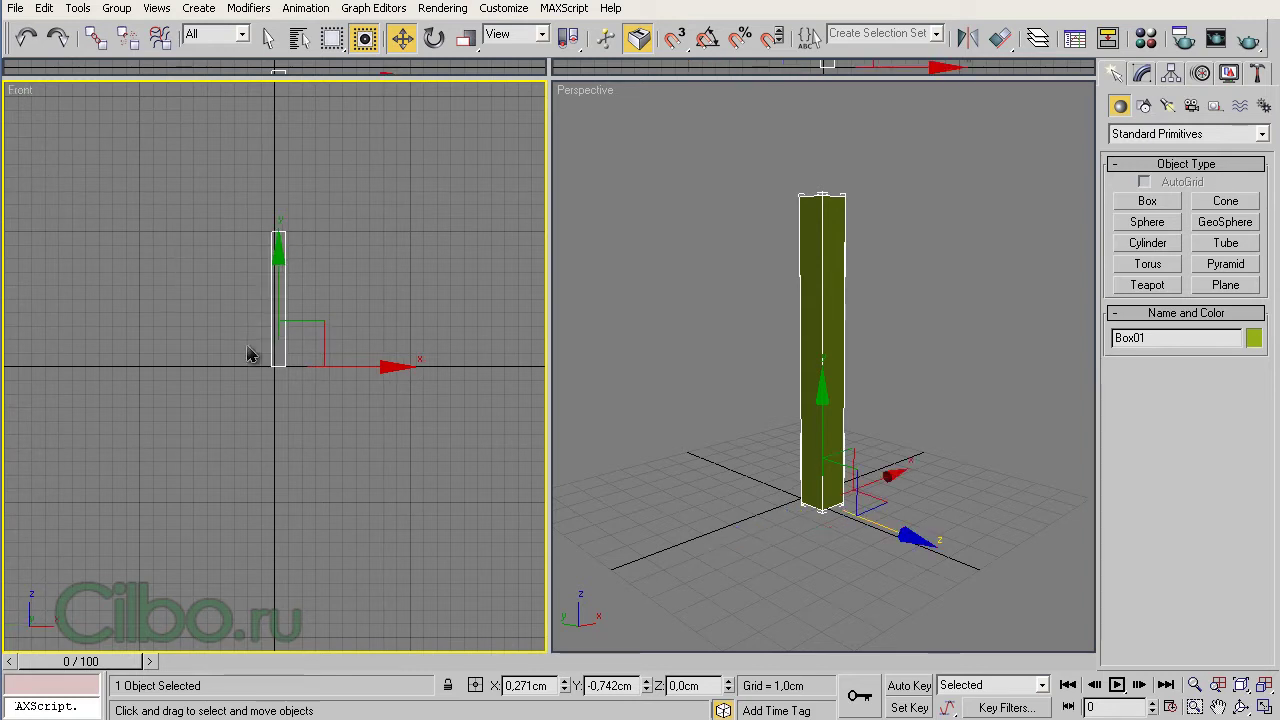
pyautogui.moveTo(465, 401); pyautogui.dragTo(529, 498, button='middle')
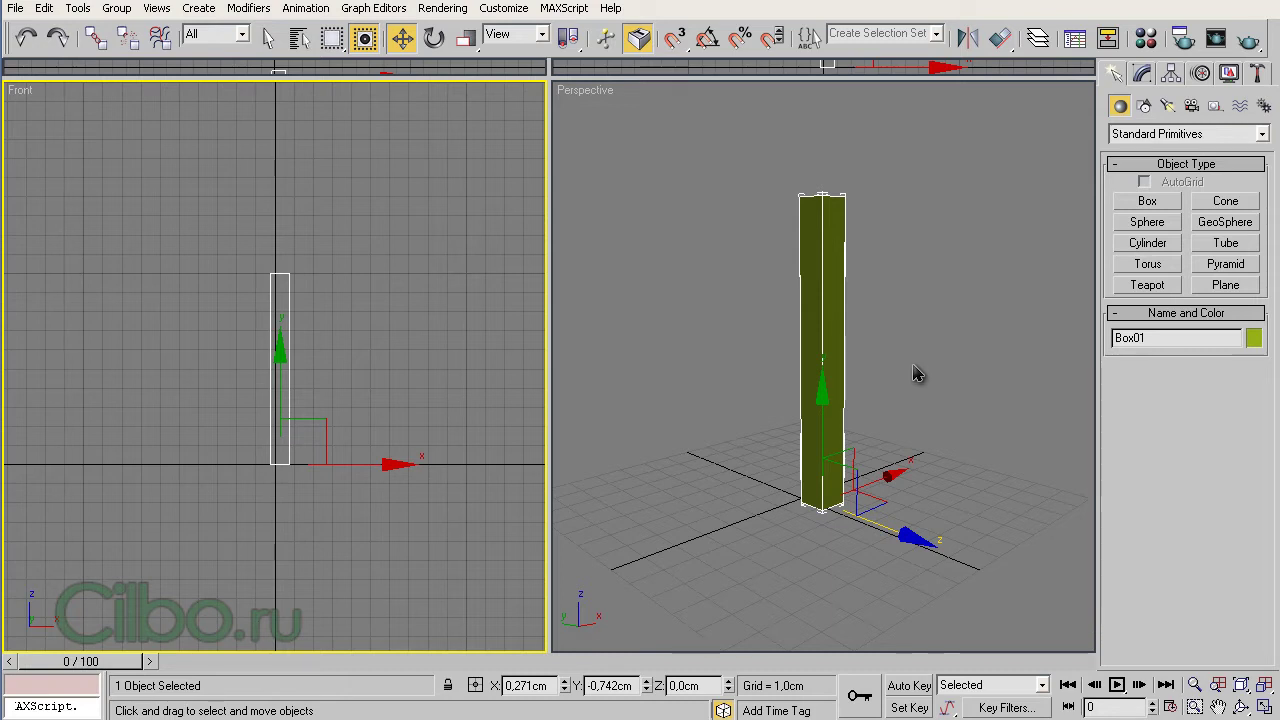
pyautogui.rightClick(954, 341)
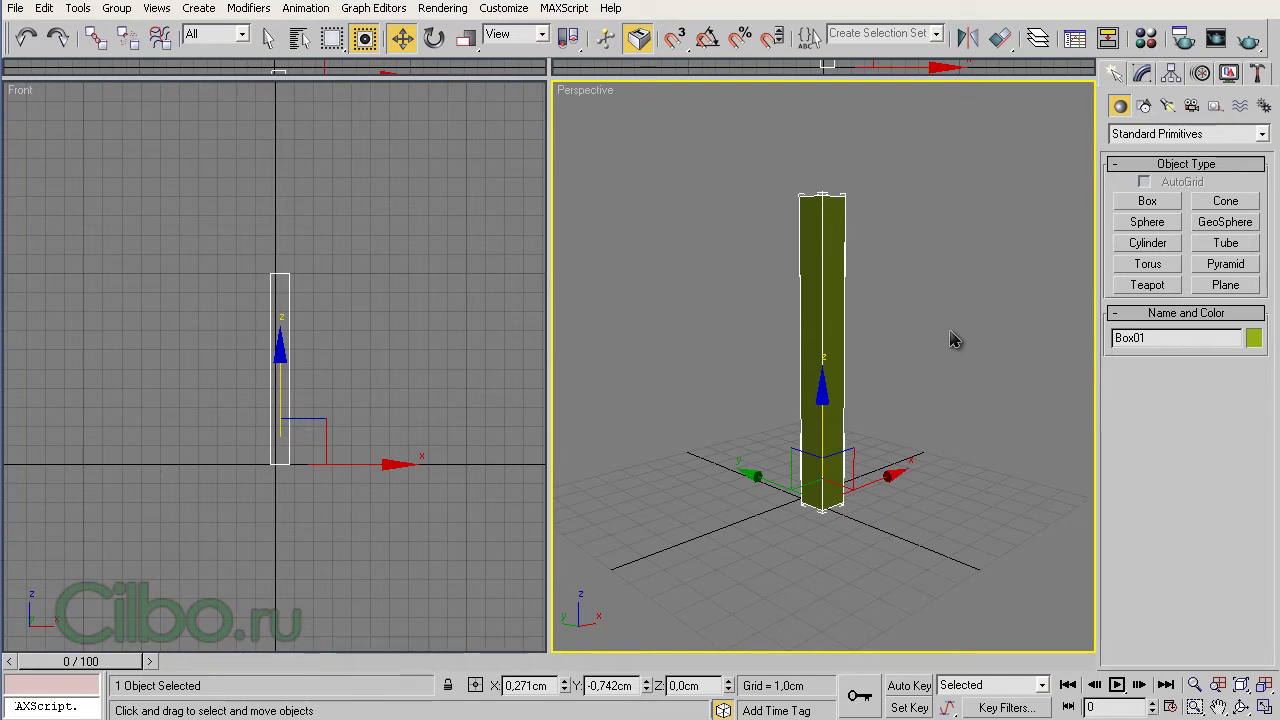
pyautogui.moveTo(951, 337); pyautogui.dragTo(946, 337, button='middle')
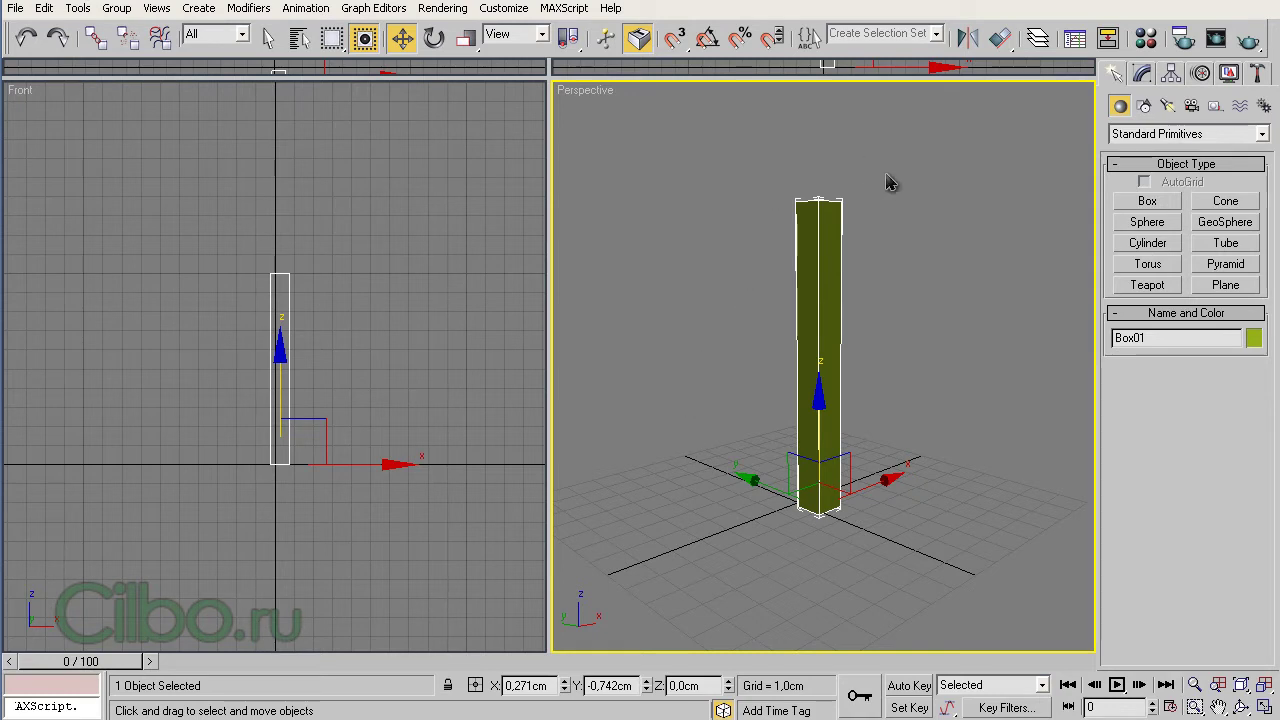
# Step: Apply a Bend modifier to Box01 from the Modify panel's Modifier List
pyautogui.click(1142, 74)
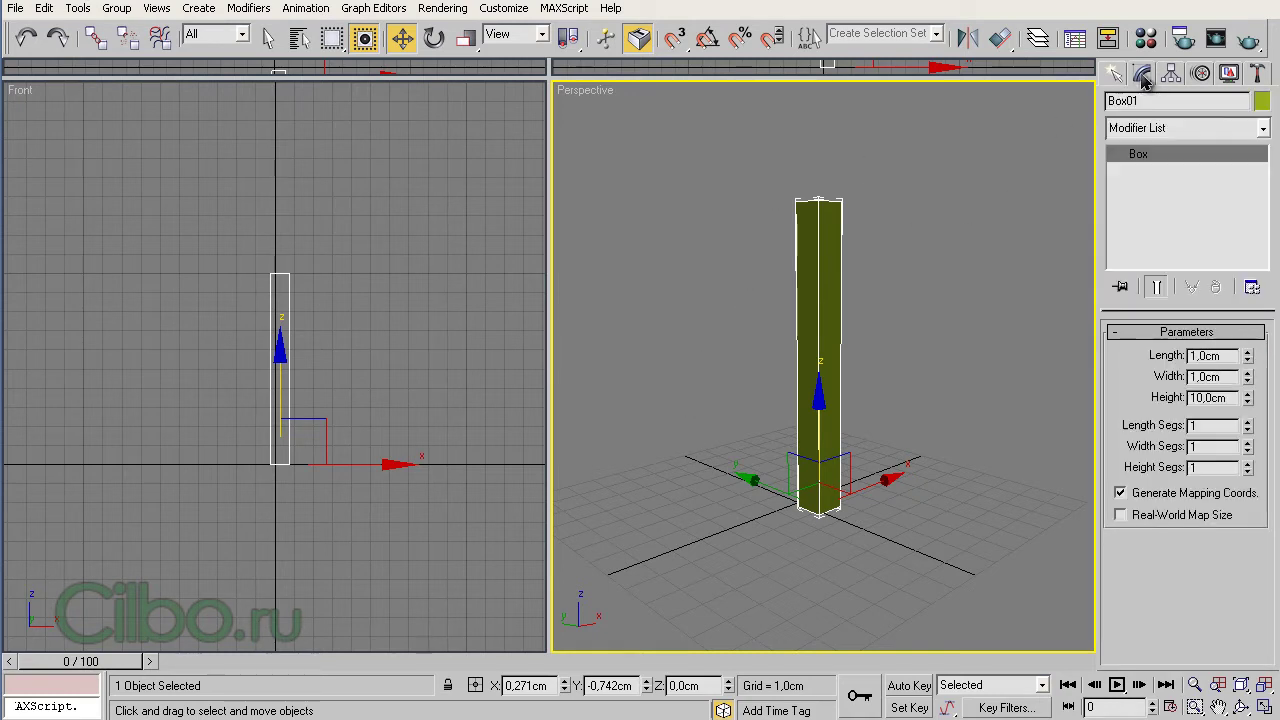
pyautogui.click(1189, 130)
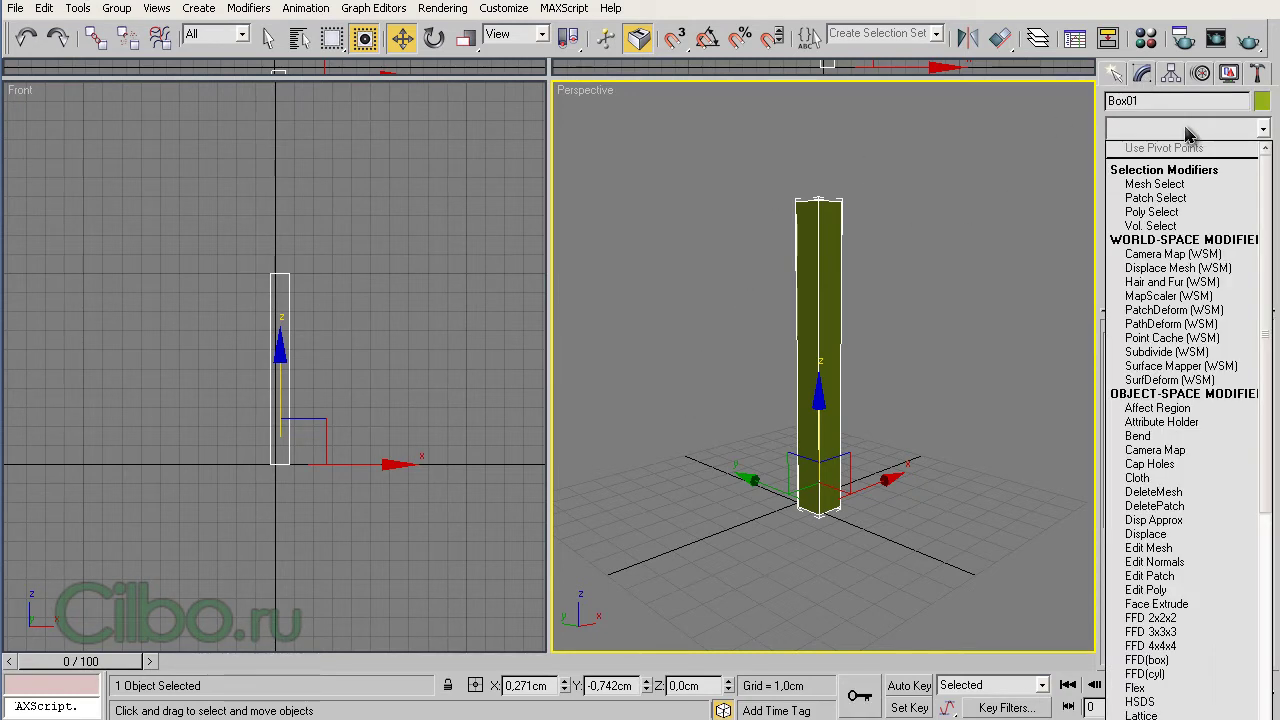
pyautogui.moveTo(1270, 213)
pyautogui.mouseDown()
pyautogui.moveTo(1274, 515)
pyautogui.moveTo(1270, 220)
pyautogui.mouseUp()
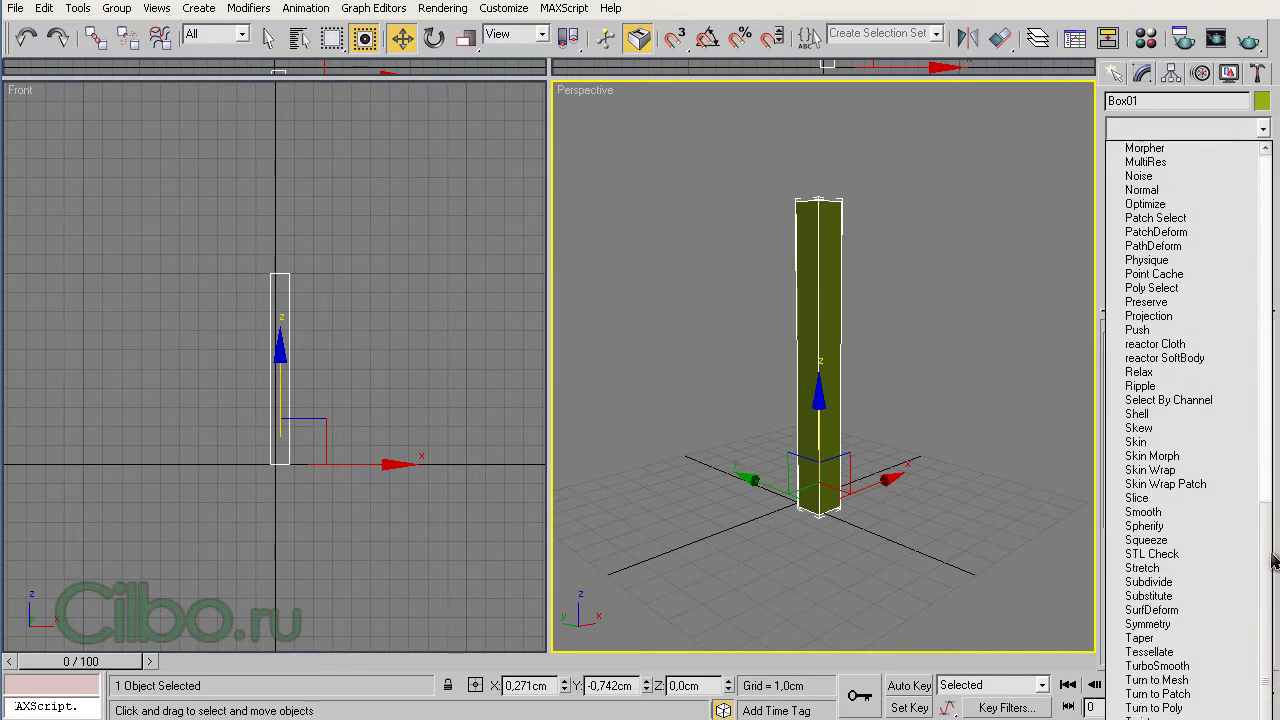
pyautogui.scroll(1, 1160, 420)
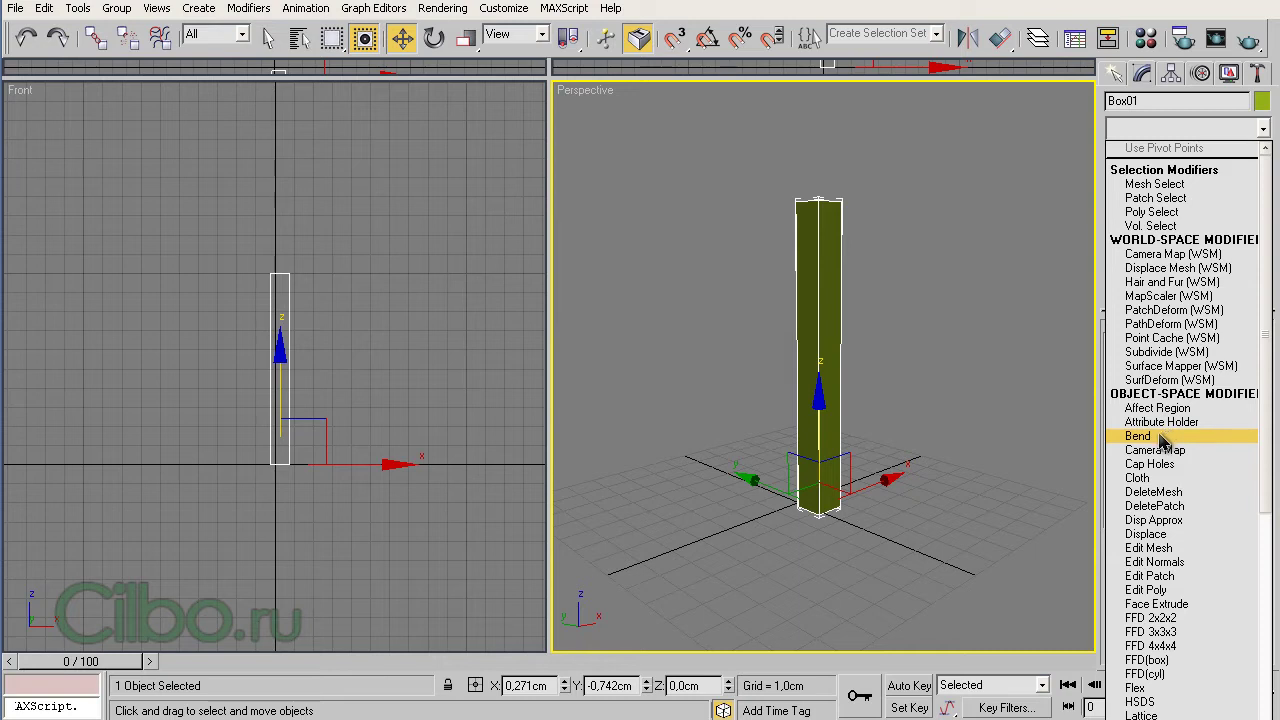
pyautogui.click(1162, 441)
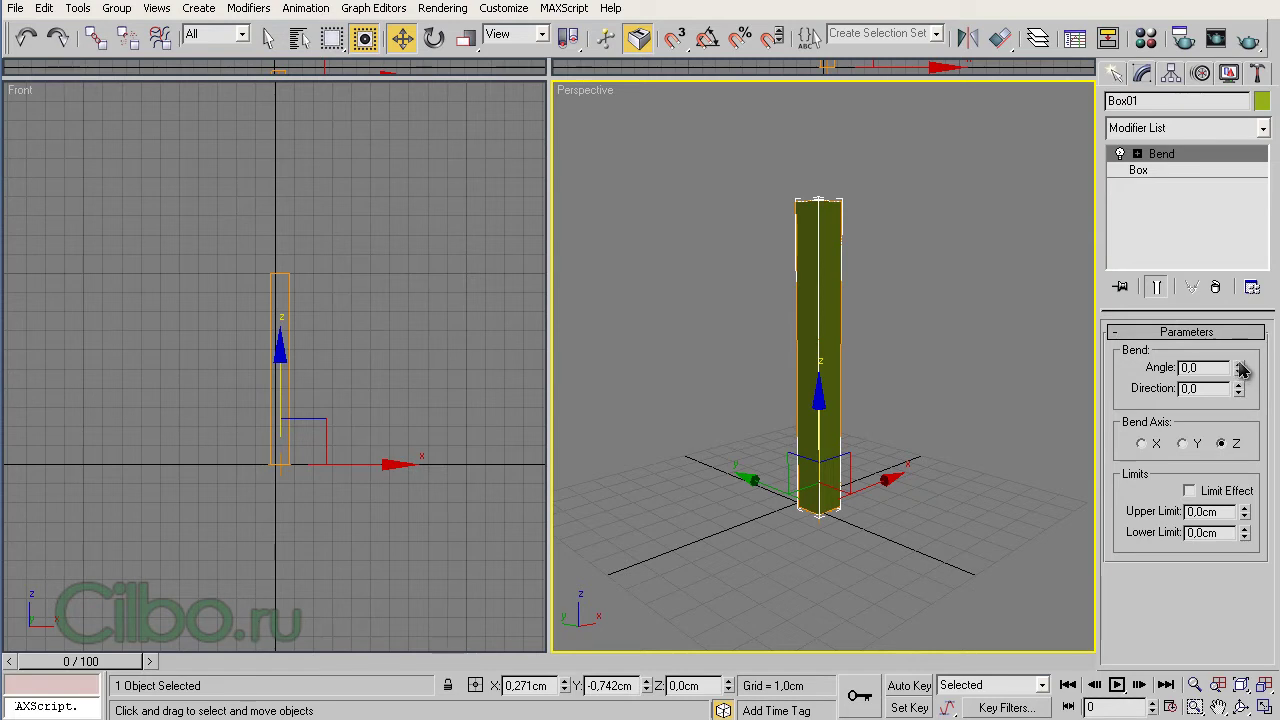
# Step: Bend the column to an angle of 92, then return to Box01's base parameters
pyautogui.moveTo(1241, 369); pyautogui.dragTo(1240, 236)
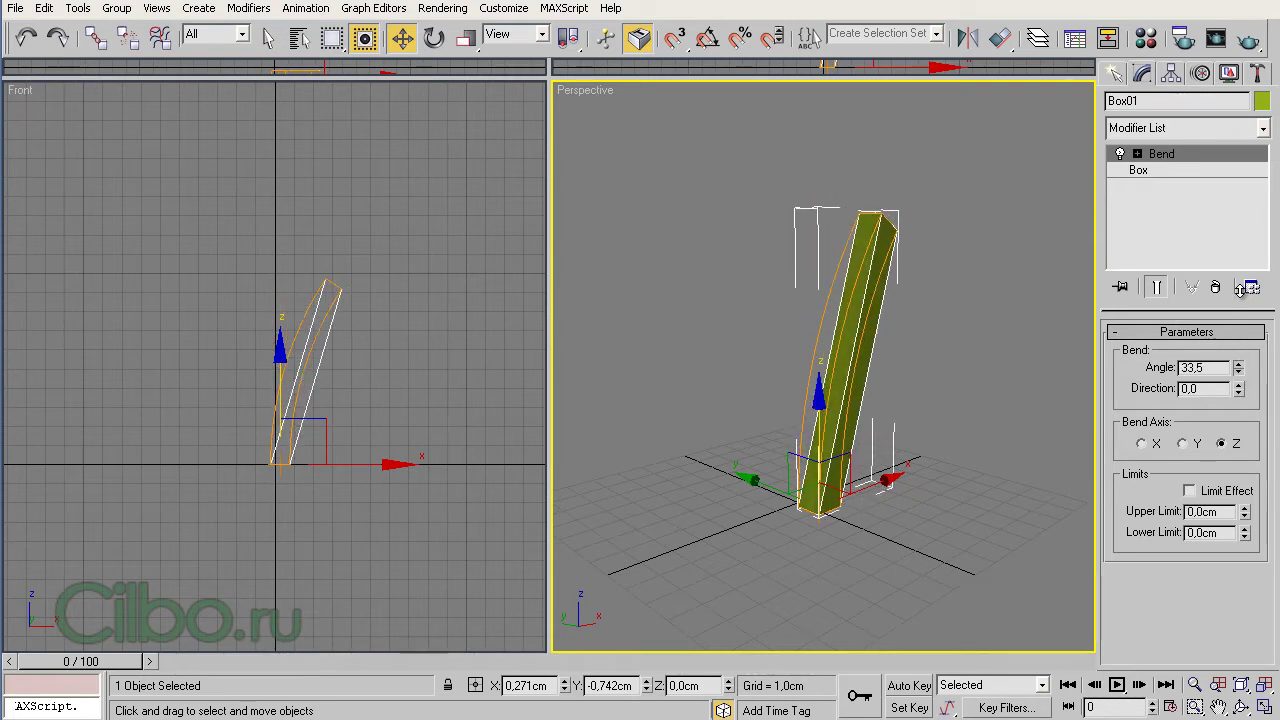
pyautogui.moveTo(1240, 236); pyautogui.dragTo(1244, 182)
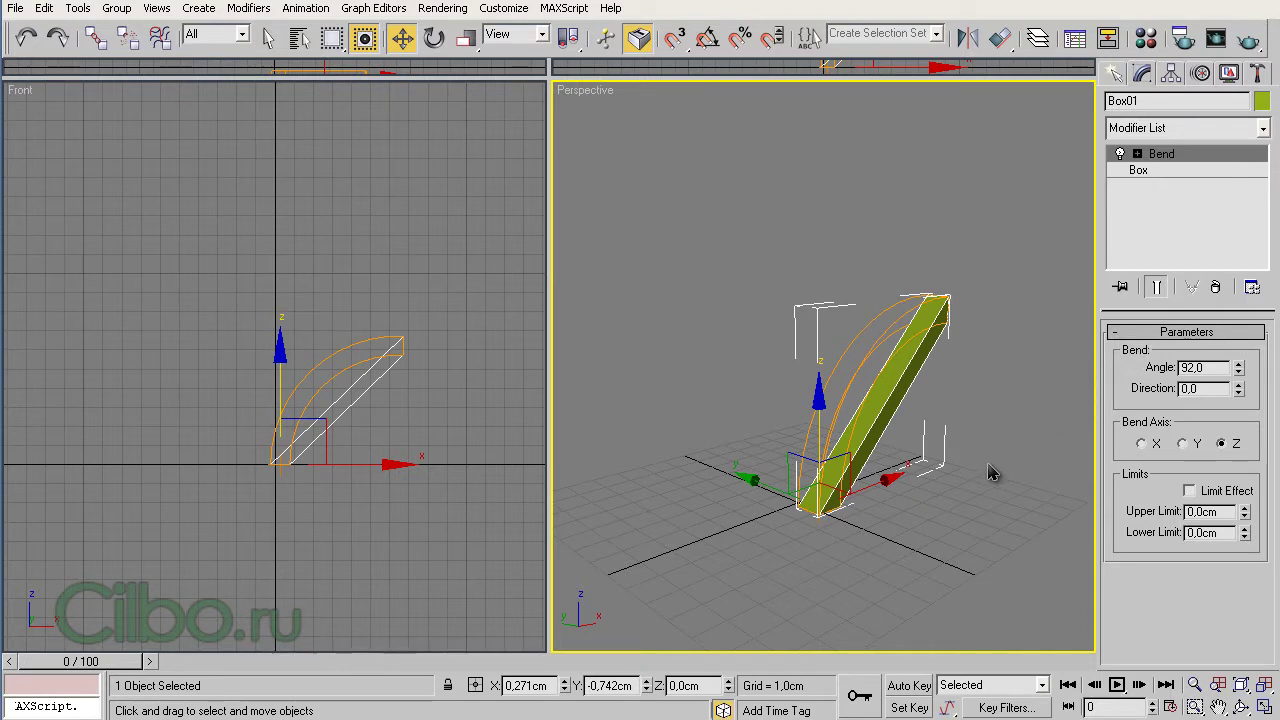
pyautogui.keyDown('alt'); pyautogui.moveTo(994, 474); pyautogui.dragTo(926, 474, button='middle'); pyautogui.keyUp('alt')
pyautogui.moveTo(1011, 451); pyautogui.dragTo(949, 451, button='middle')
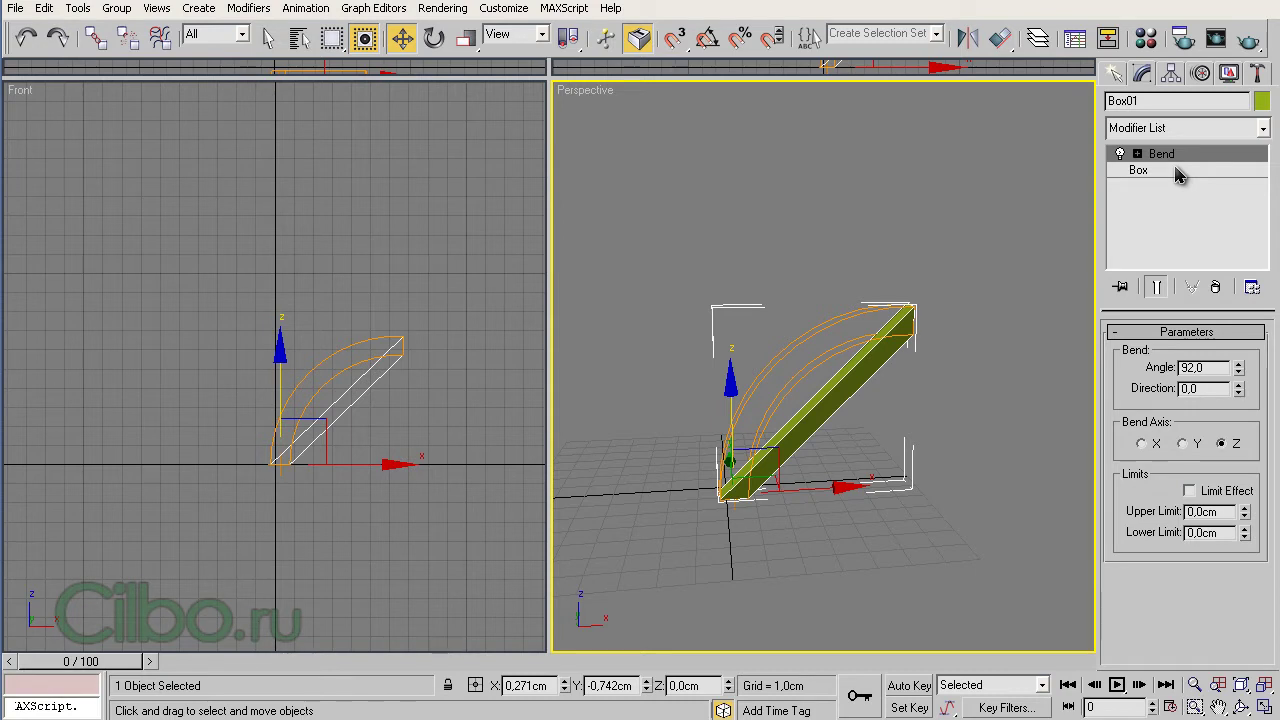
pyautogui.click(1140, 170)
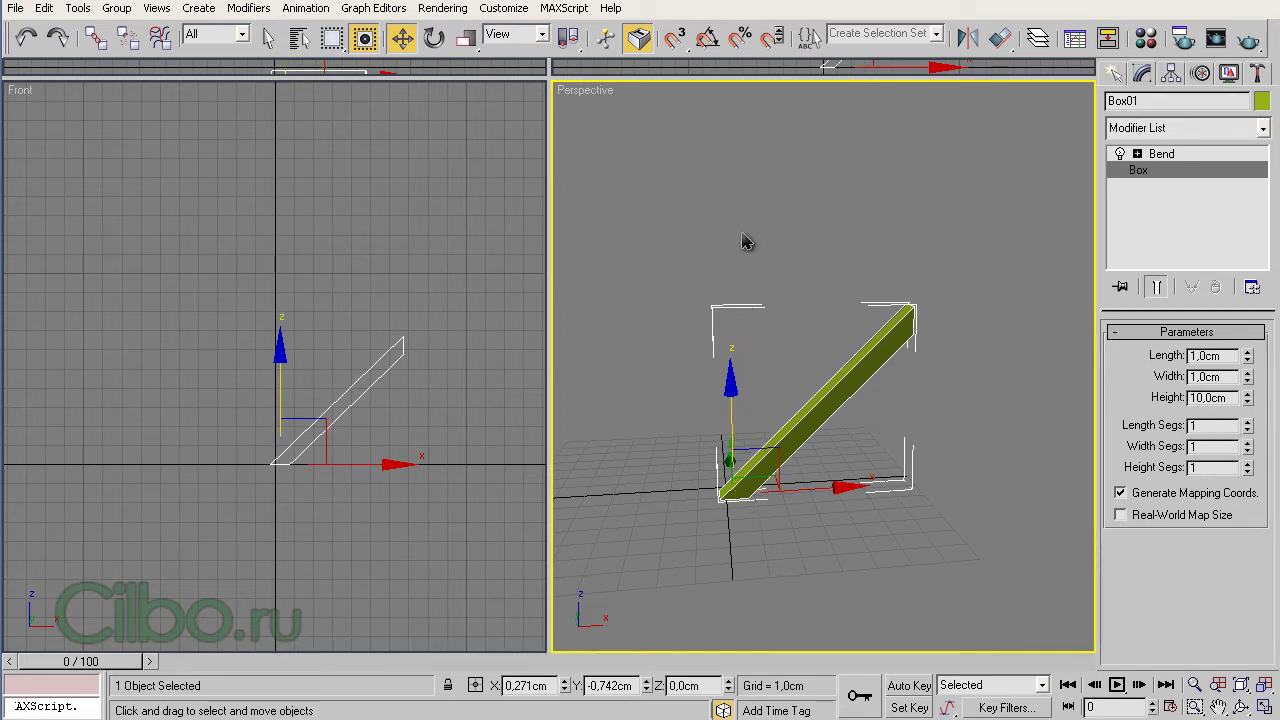
# Step: Raise the box's Height Segments step by step from 1 to 10 and zoom in
pyautogui.click(1248, 472)
pyautogui.click(1248, 472)
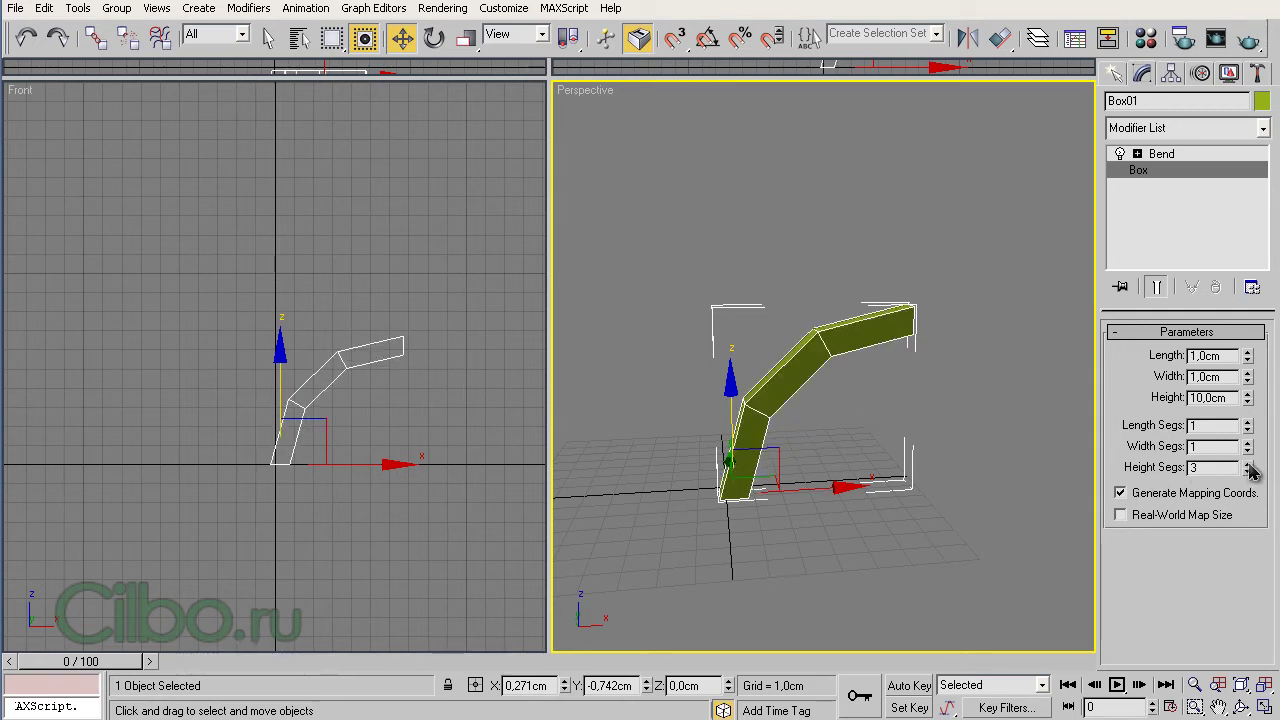
pyautogui.click(1248, 472)
pyautogui.click(1248, 472)
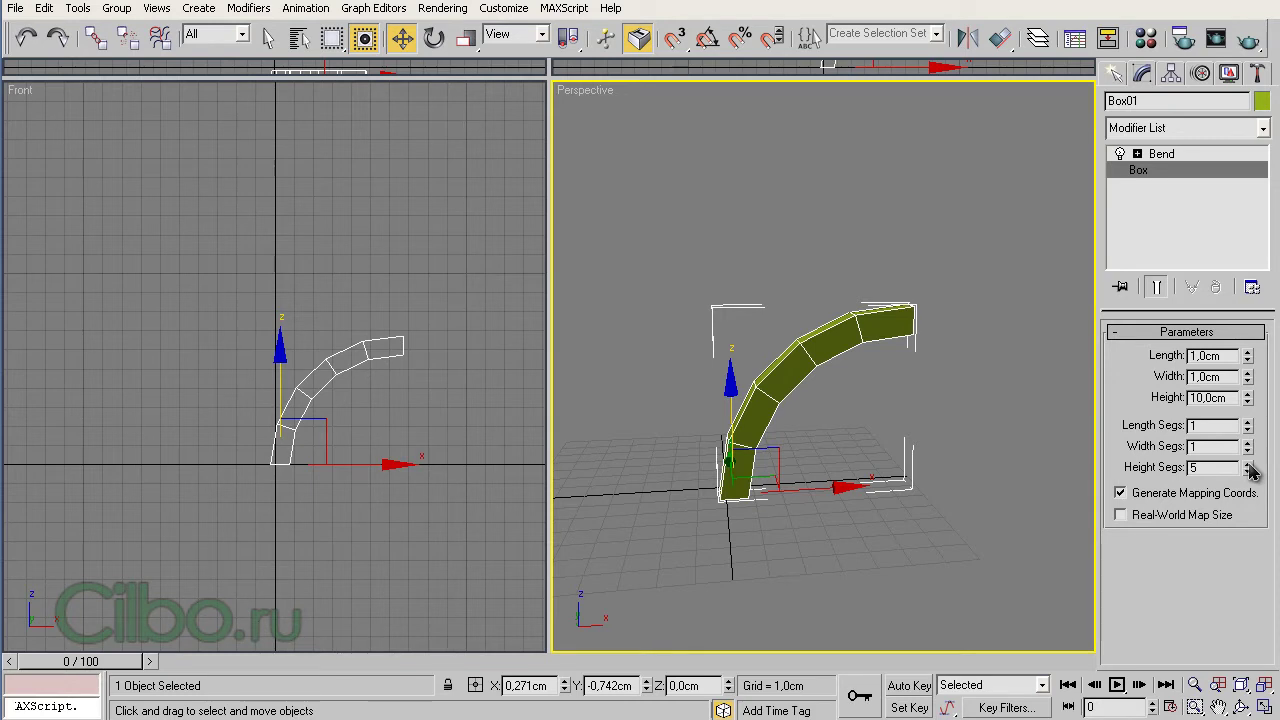
pyautogui.click(1248, 466)
pyautogui.click(1248, 466)
pyautogui.click(1248, 466)
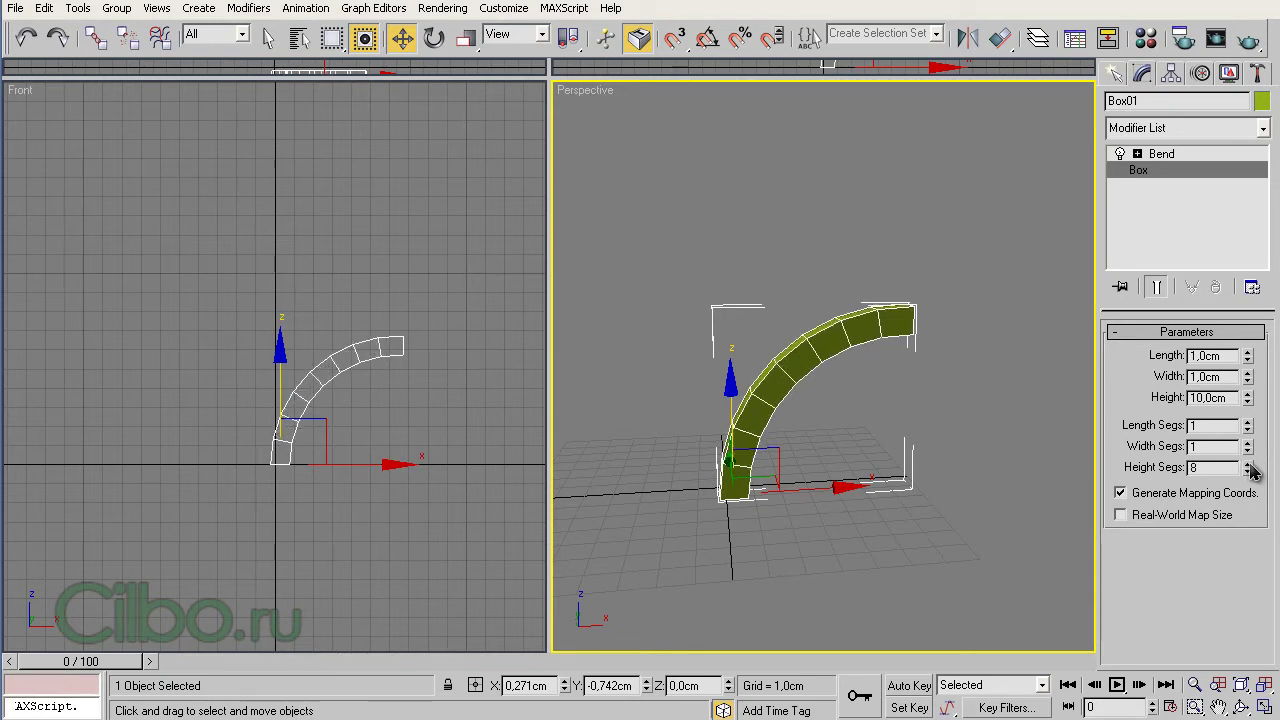
pyautogui.click(1248, 466)
pyautogui.click(1248, 466)
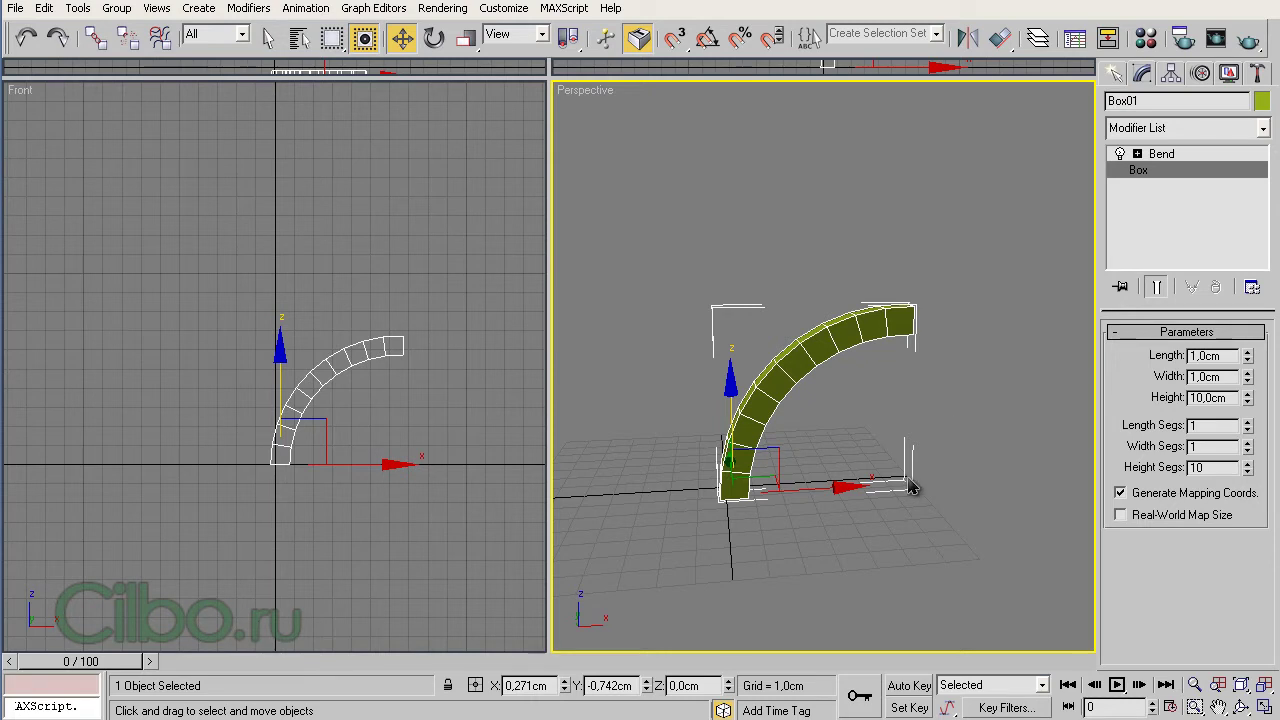
pyautogui.moveTo(930, 485)
pyautogui.keyDown('ctrl'); pyautogui.keyDown('alt'); pyautogui.mouseDown(button='middle')
pyautogui.moveTo(923, 437)
pyautogui.moveTo(979, 397)
pyautogui.mouseUp(button='middle'); pyautogui.keyUp('alt'); pyautogui.keyUp('ctrl')
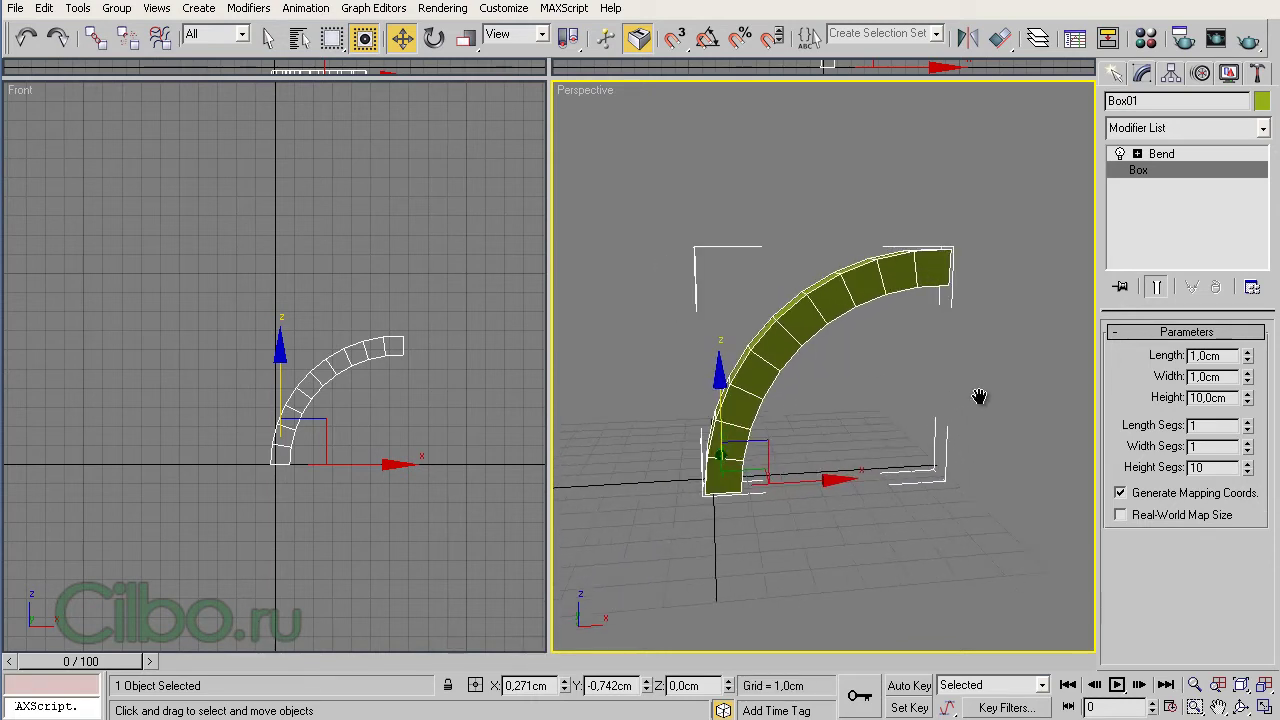
# Step: Rotate the Bend direction, then reset Direction and Angle to 0 to straighten the column
pyautogui.click(1161, 156)
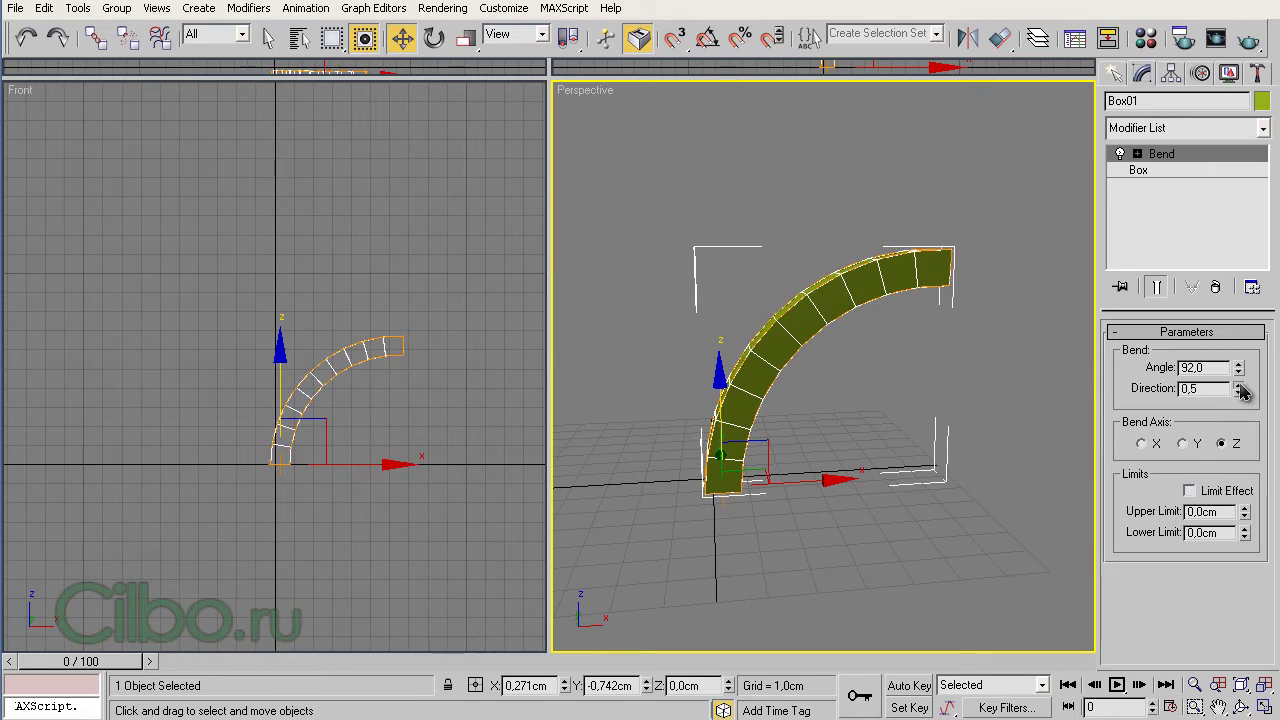
pyautogui.moveTo(1239, 390)
pyautogui.mouseDown()
pyautogui.moveTo(1245, 58)
pyautogui.moveTo(1257, 422)
pyautogui.moveTo(1242, 400)
pyautogui.mouseUp()
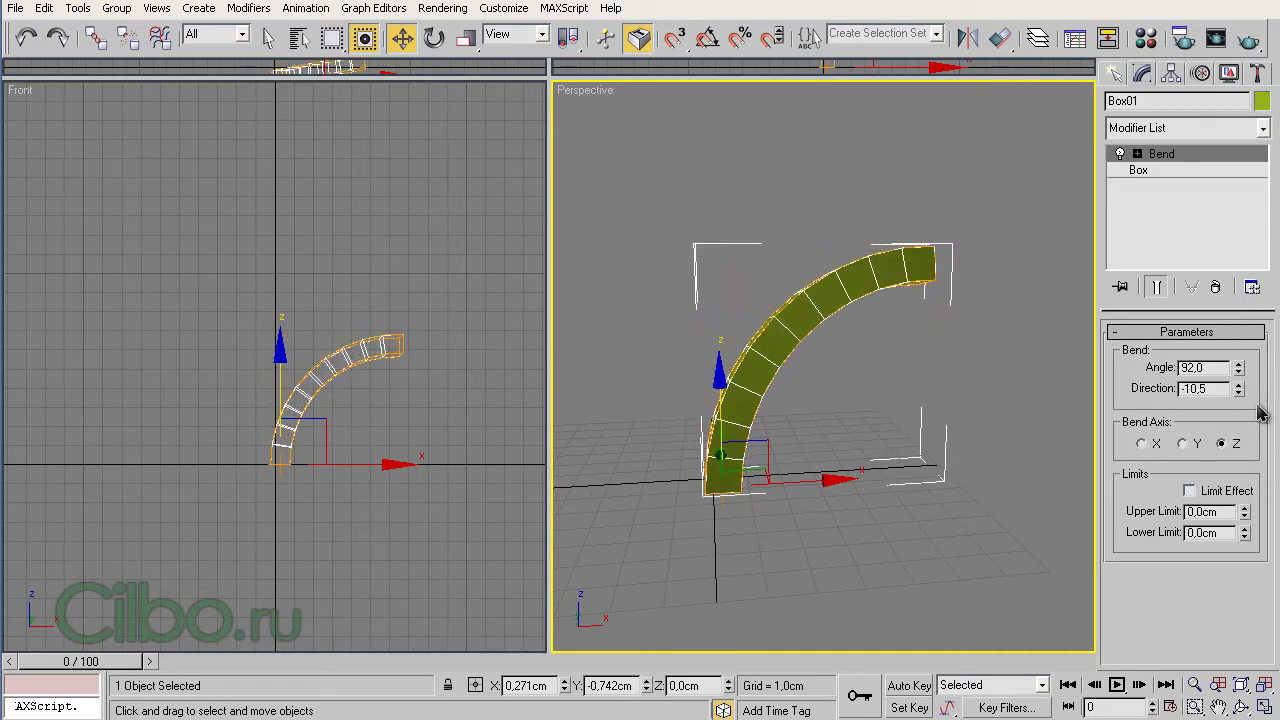
pyautogui.rightClick(1240, 392)
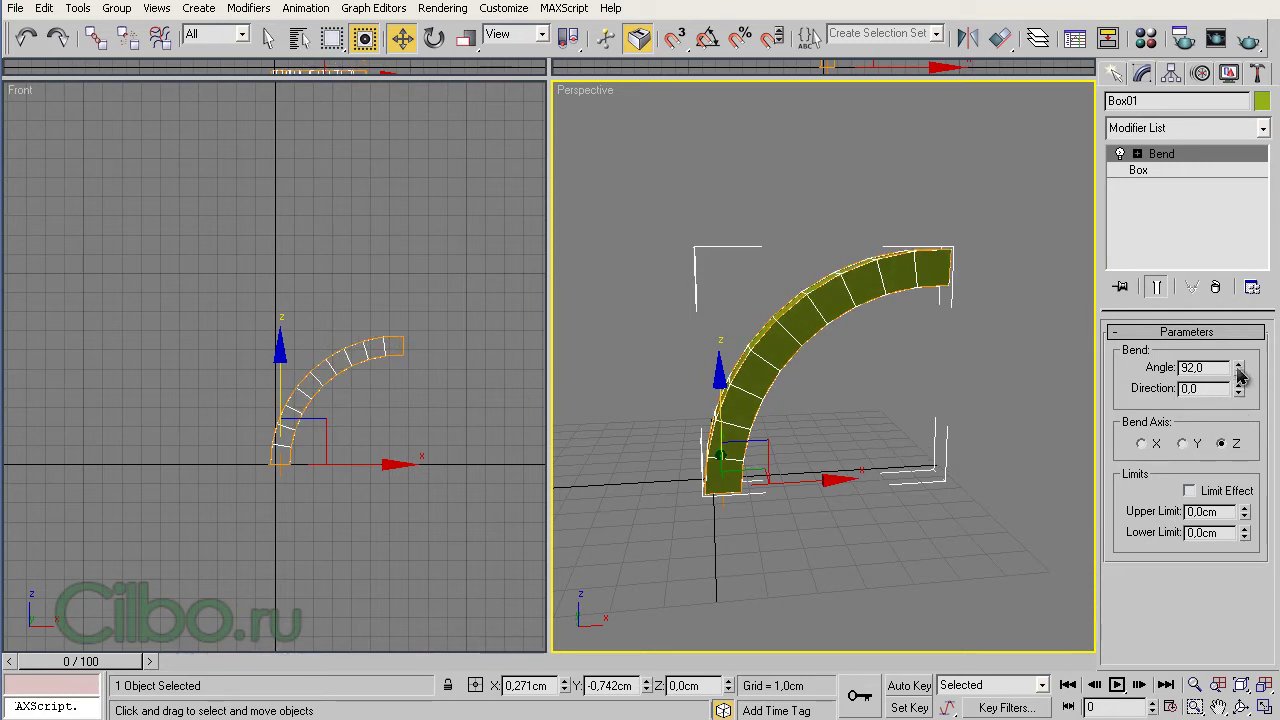
pyautogui.rightClick(1240, 372)
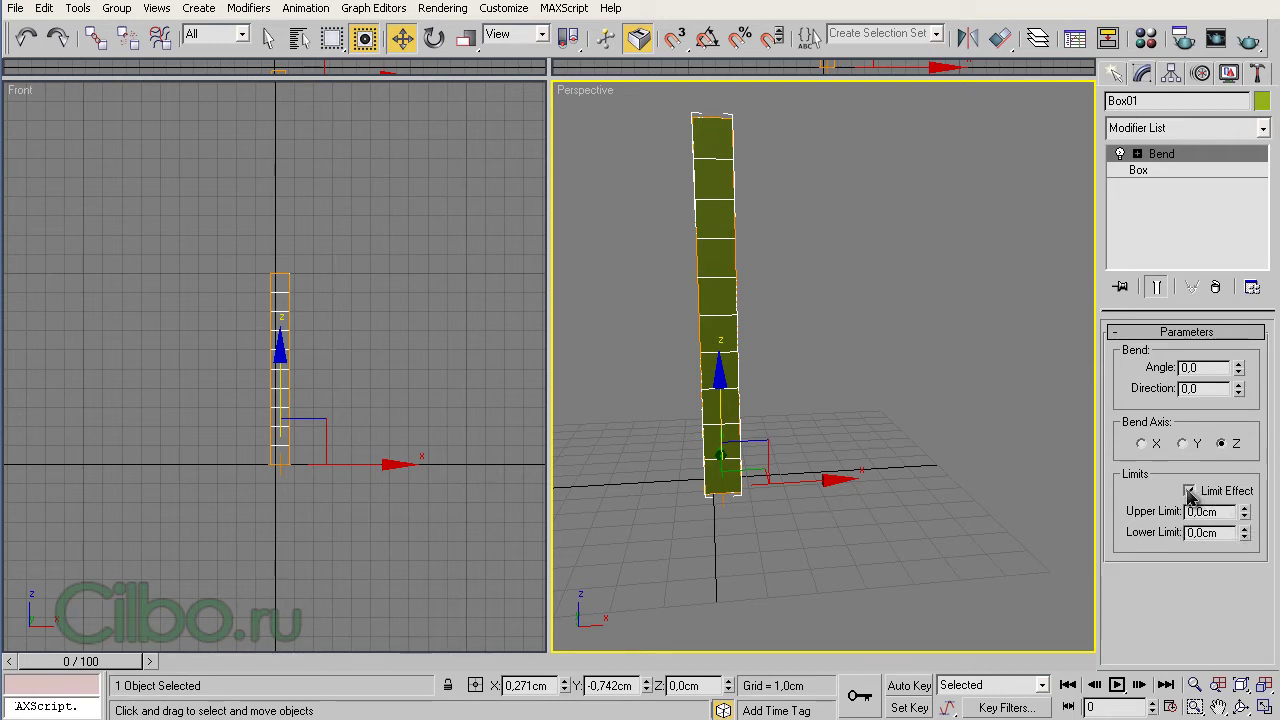
# Step: Raise the Bend's Upper Limit to 5,432cm, keeping the Lower Limit at 0,0cm
pyautogui.moveTo(943, 407)
pyautogui.mouseDown(button='middle')
pyautogui.moveTo(962, 454)
pyautogui.moveTo(1009, 451)
pyautogui.mouseUp(button='middle')
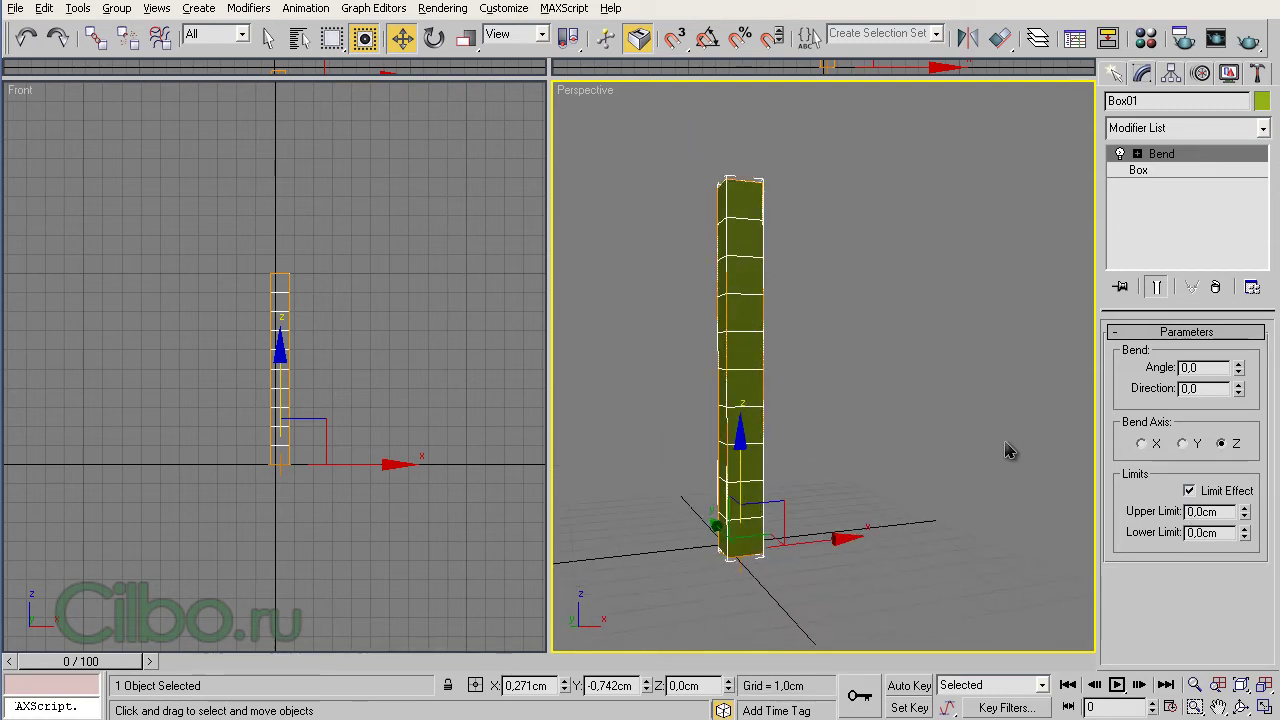
pyautogui.click(1246, 509)
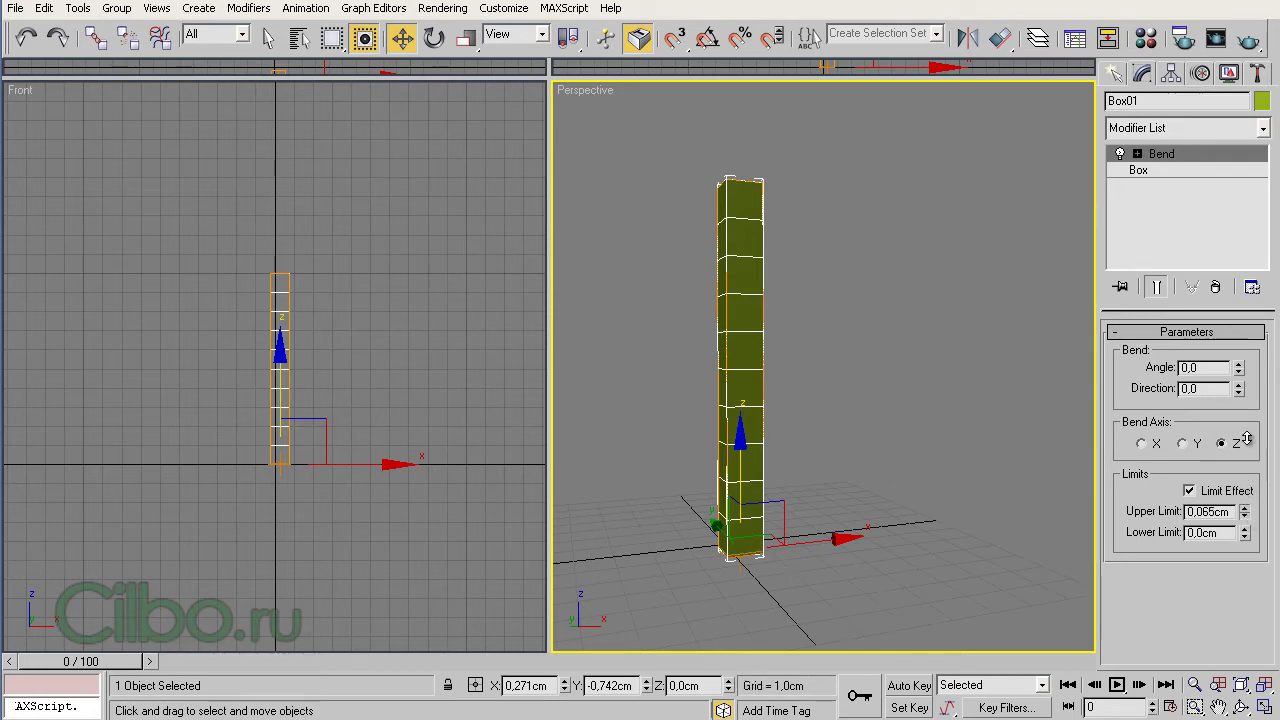
pyautogui.moveTo(1247, 438); pyautogui.dragTo(1229, 8)
pyautogui.moveTo(1175, 583)
pyautogui.mouseDown()
pyautogui.moveTo(1230, 172)
pyautogui.moveTo(1231, 57)
pyautogui.mouseUp()
pyautogui.moveTo(1245, 511); pyautogui.dragTo(1245, 505)
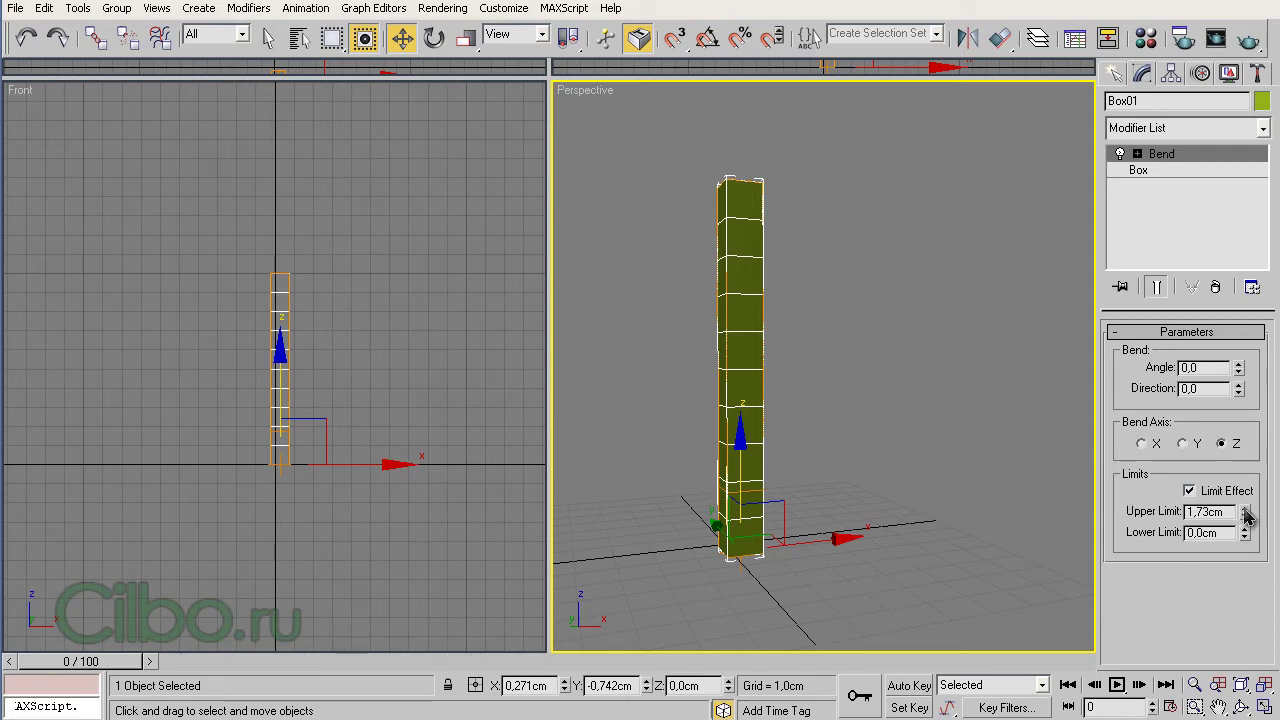
pyautogui.moveTo(1247, 514); pyautogui.dragTo(1243, 300)
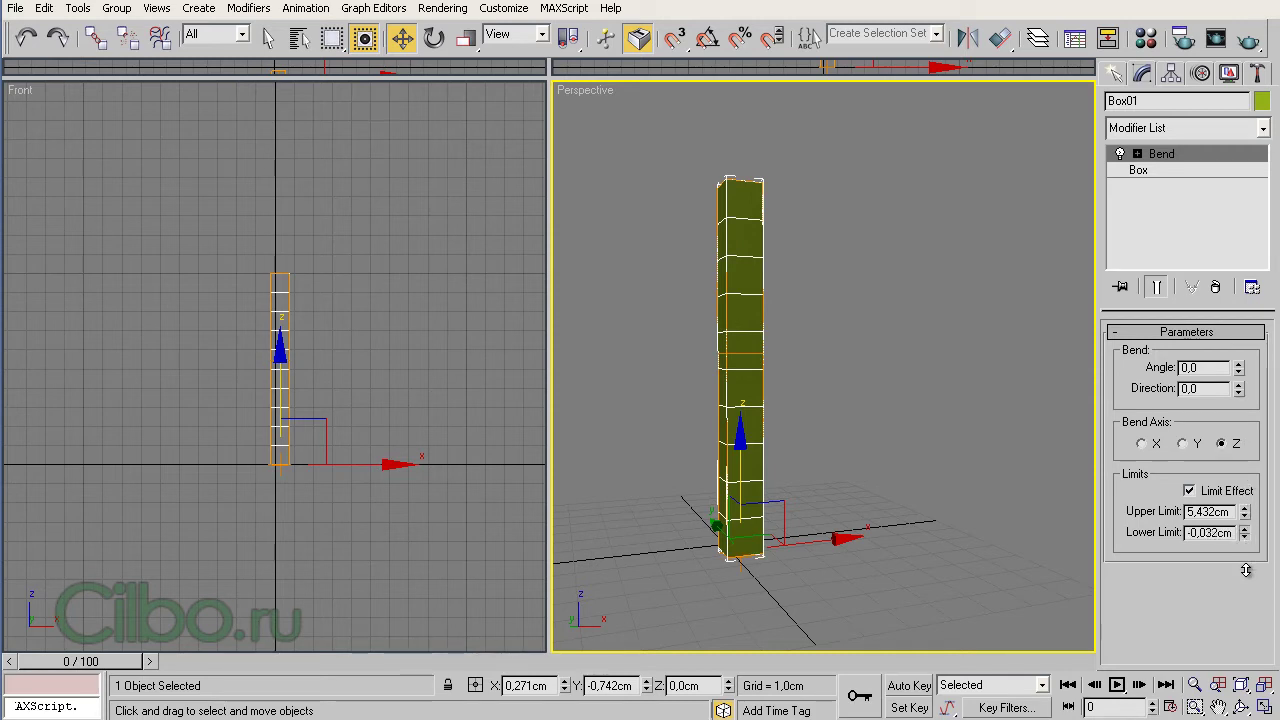
pyautogui.moveTo(1246, 644); pyautogui.dragTo(1247, 700)
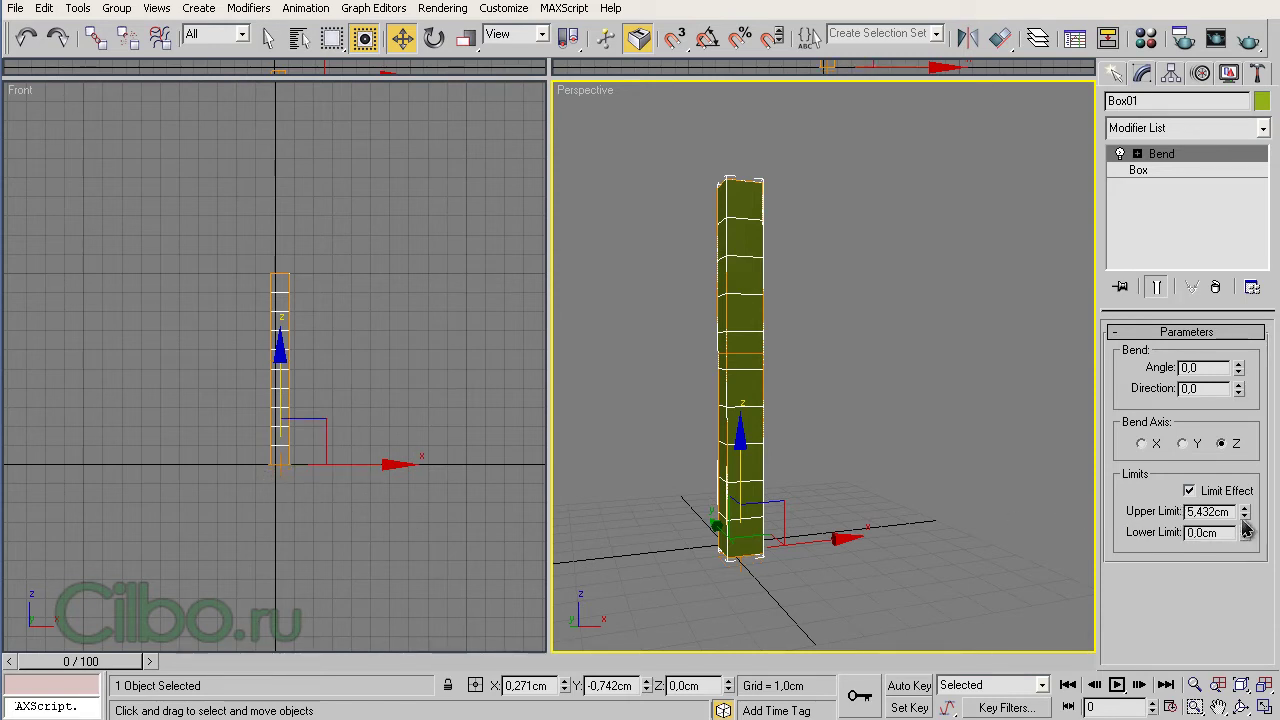
# Step: Move the Bend's Center sub-object up the box along Z to 4,525cm
pyautogui.click(1168, 157)
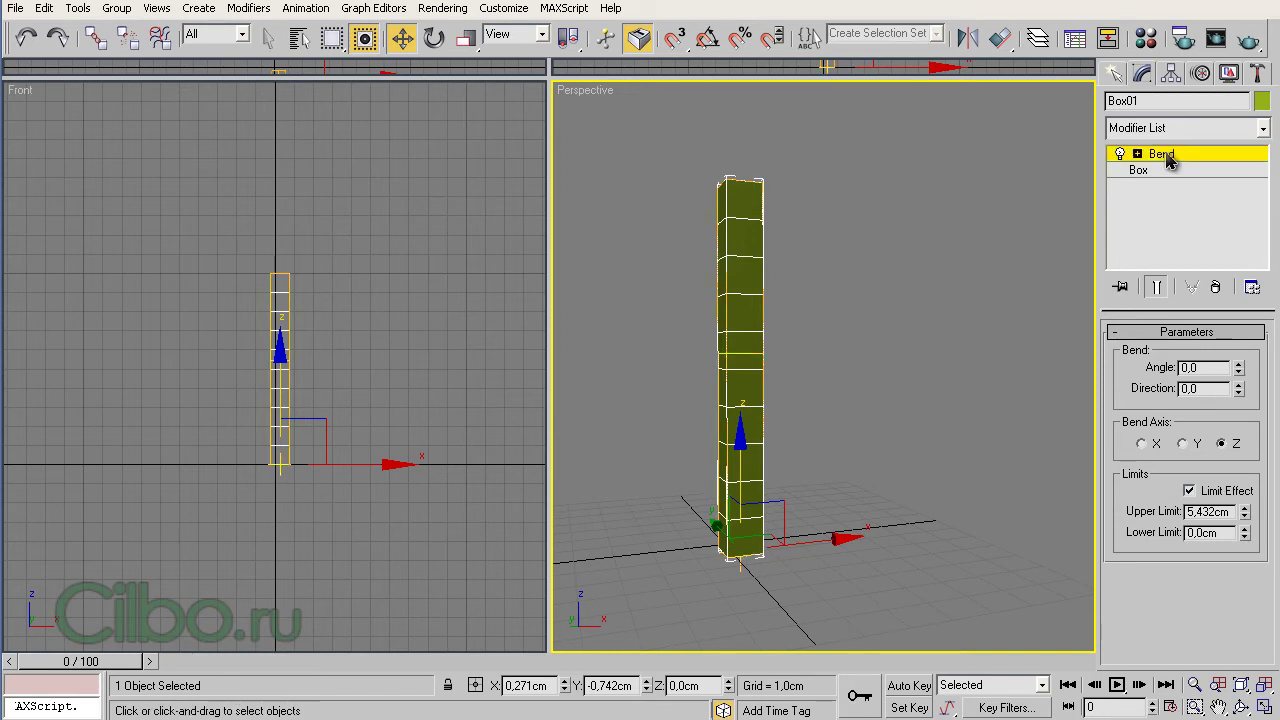
pyautogui.click(1138, 154)
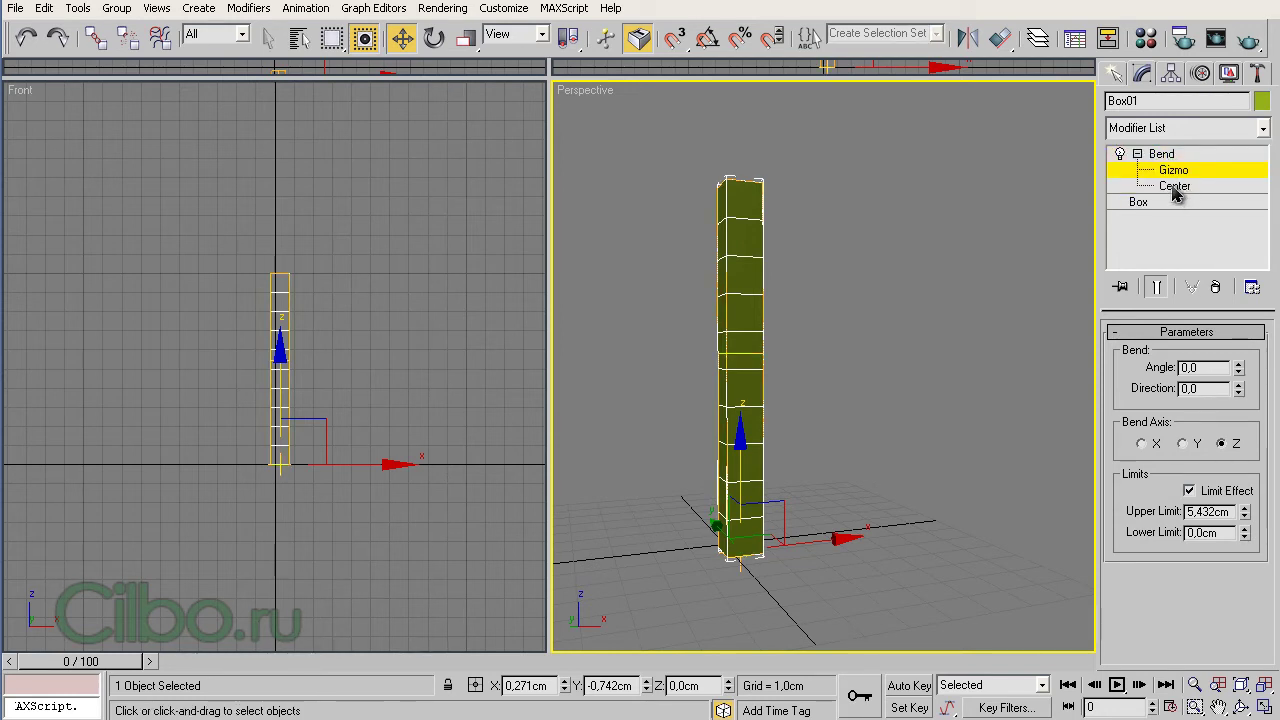
pyautogui.click(1175, 189)
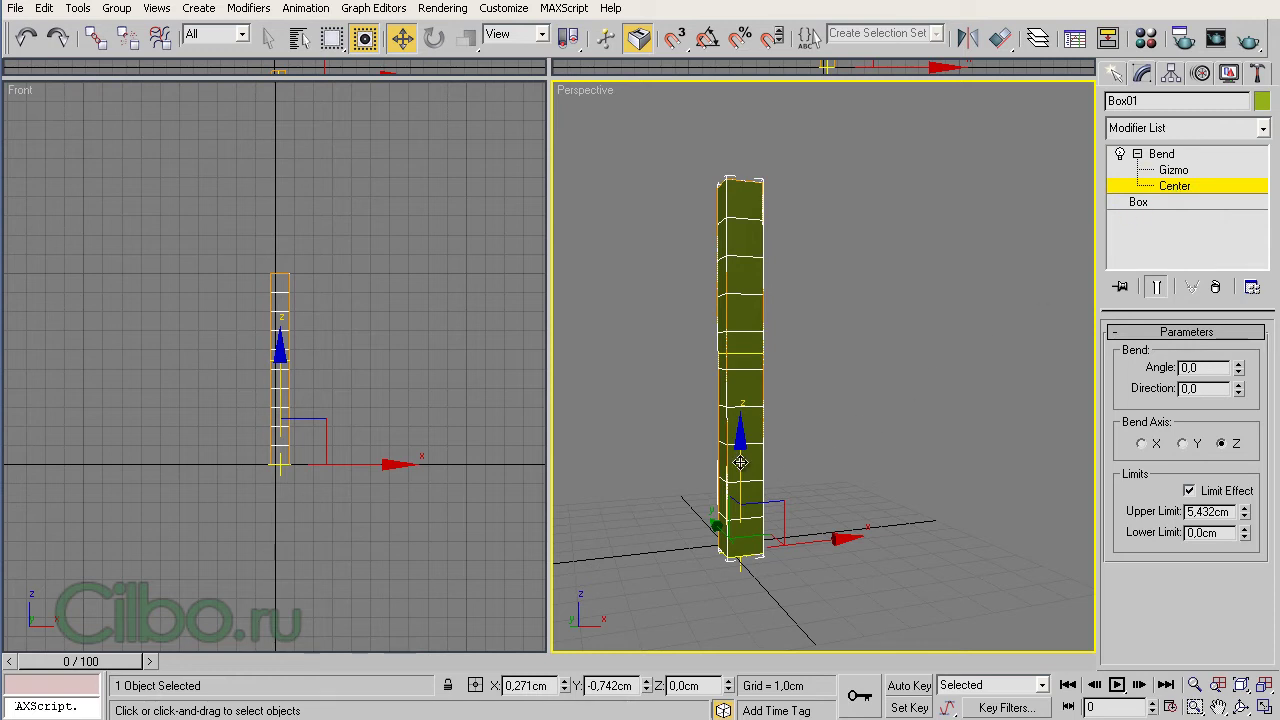
pyautogui.moveTo(740, 462); pyautogui.dragTo(741, 298)
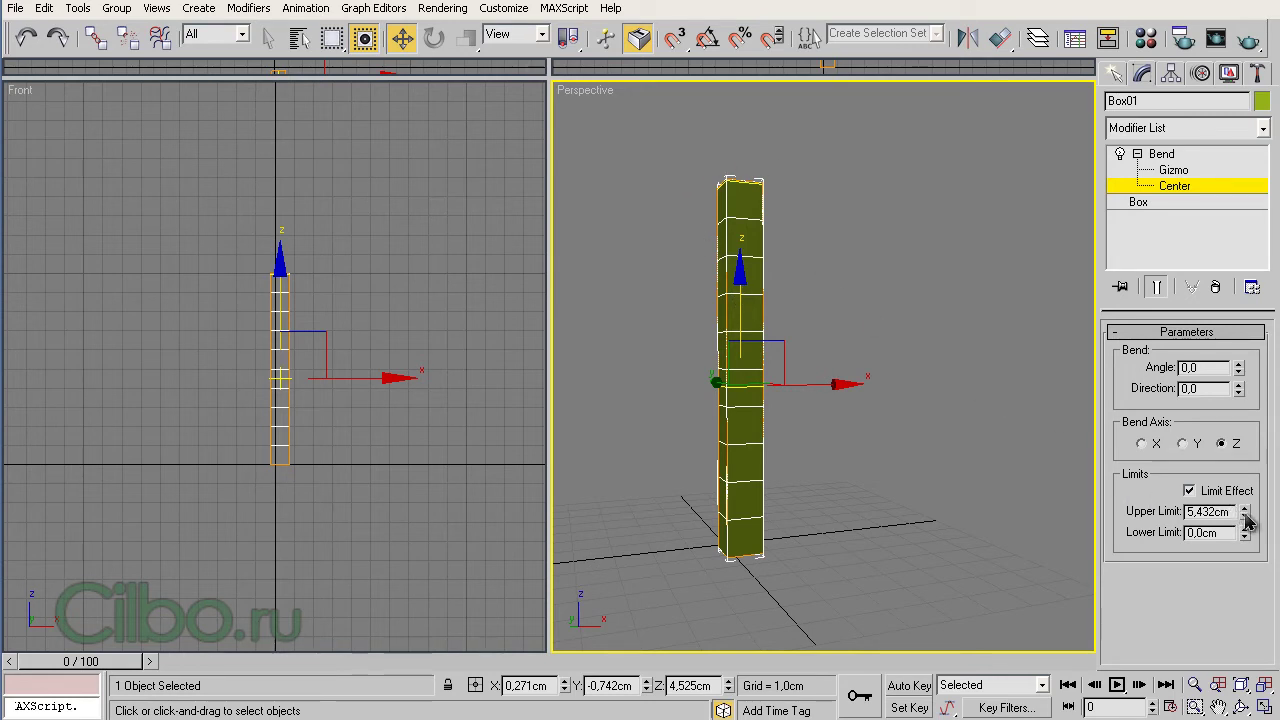
# Step: Set the Bend limits to Upper 2,091cm and Lower -0,857cm
pyautogui.moveTo(1246, 517); pyautogui.dragTo(1246, 518)
pyautogui.moveTo(1246, 517); pyautogui.dragTo(1246, 517)
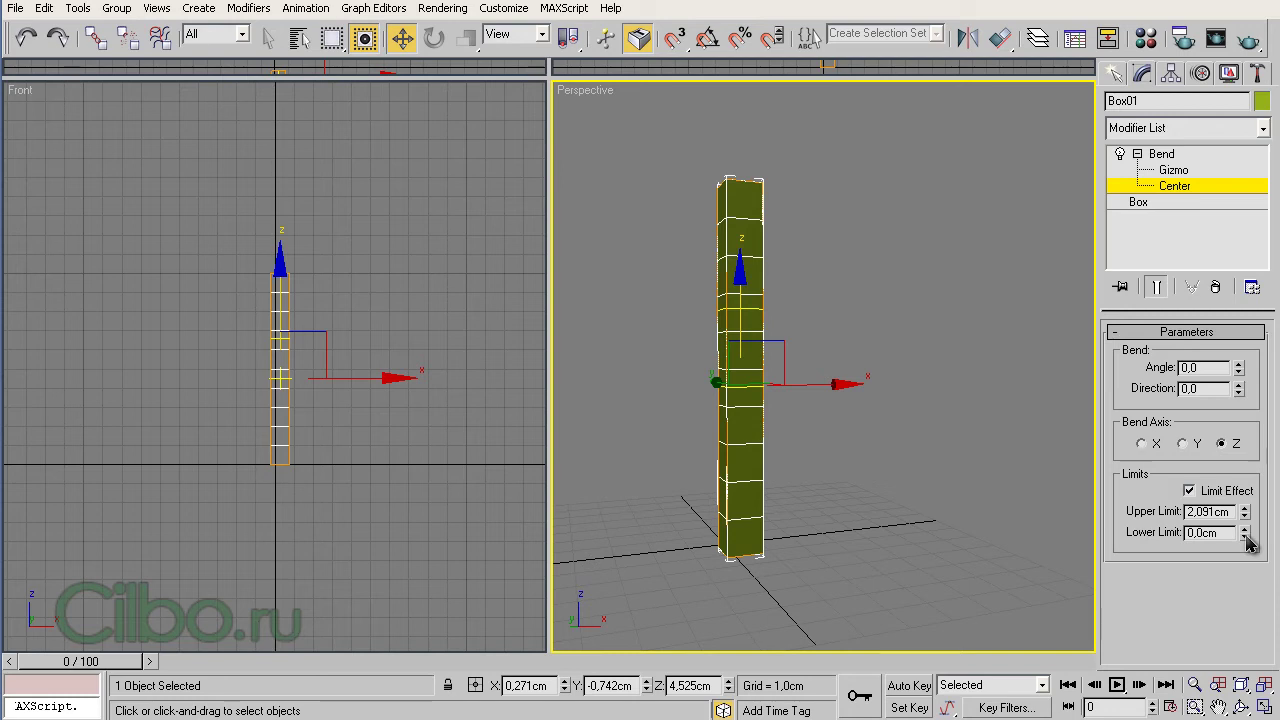
pyautogui.moveTo(1247, 546); pyautogui.dragTo(1251, 714)
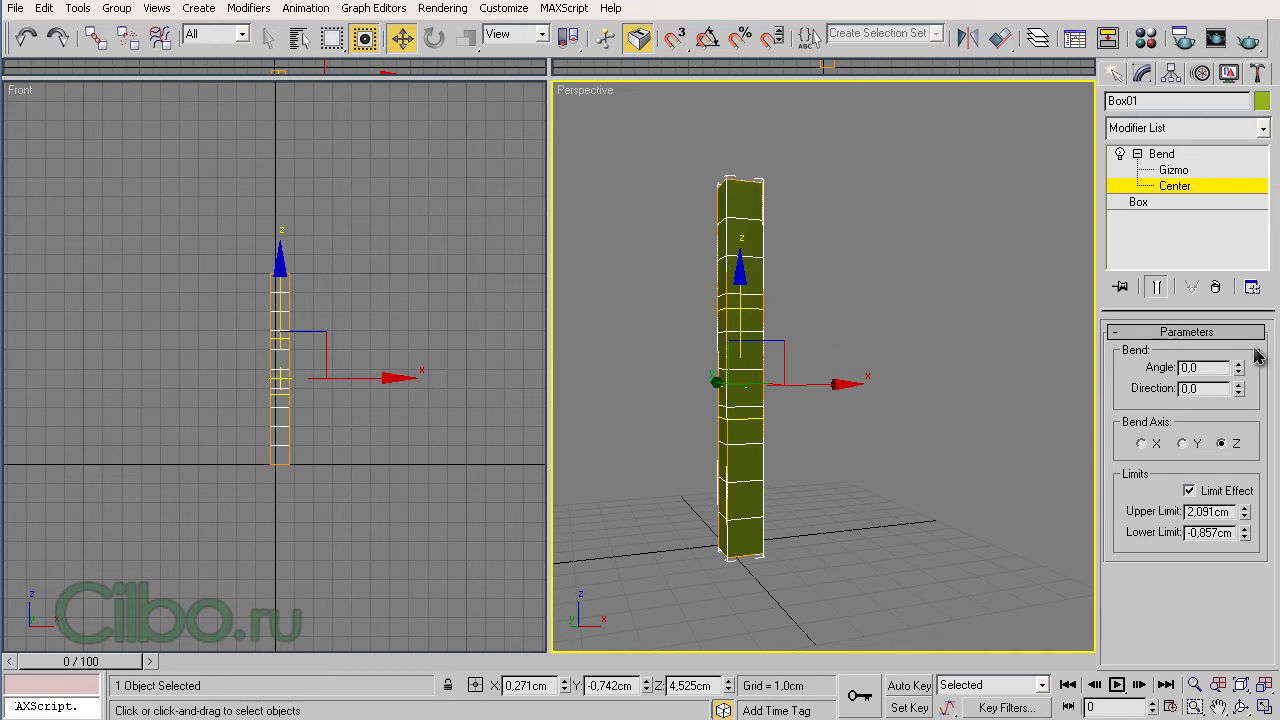
# Step: Test angles near 90 both ways, a new direction and a higher center, then reset Angle and disable limits
pyautogui.moveTo(1240, 370); pyautogui.dragTo(1237, 17)
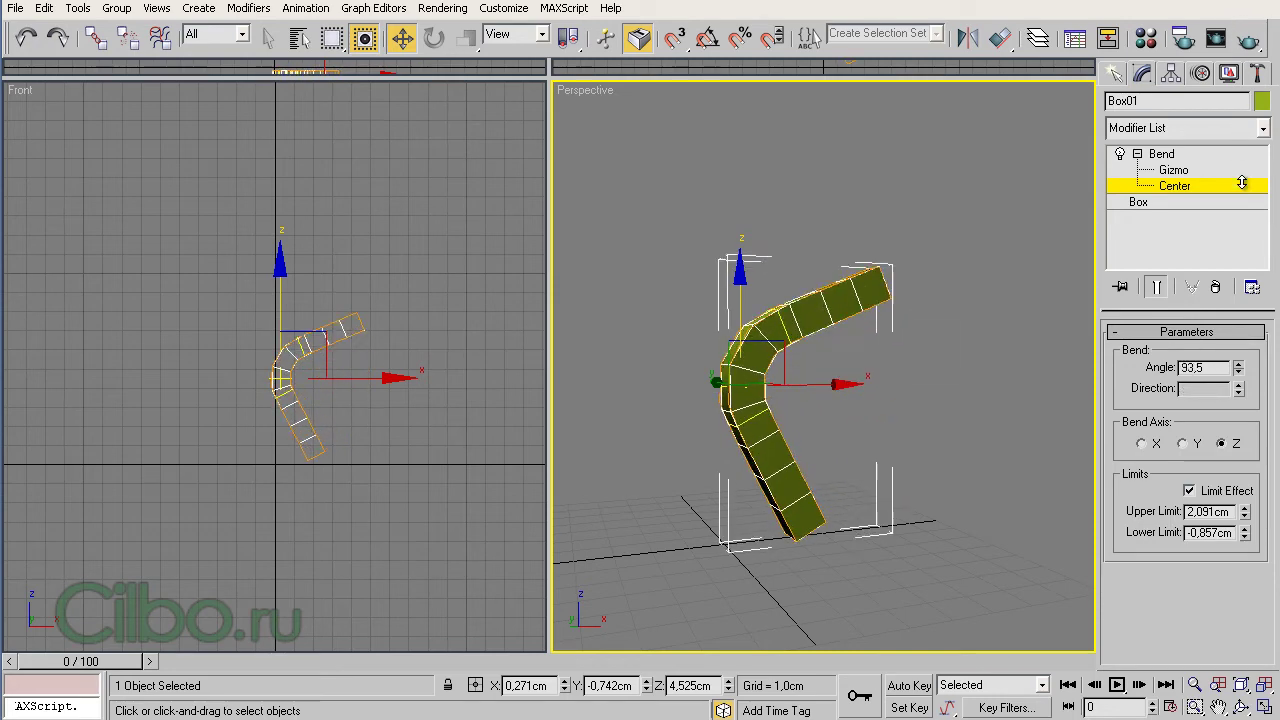
pyautogui.moveTo(1237, 17)
pyautogui.mouseDown()
pyautogui.moveTo(1248, 520)
pyautogui.moveTo(1249, 148)
pyautogui.mouseUp()
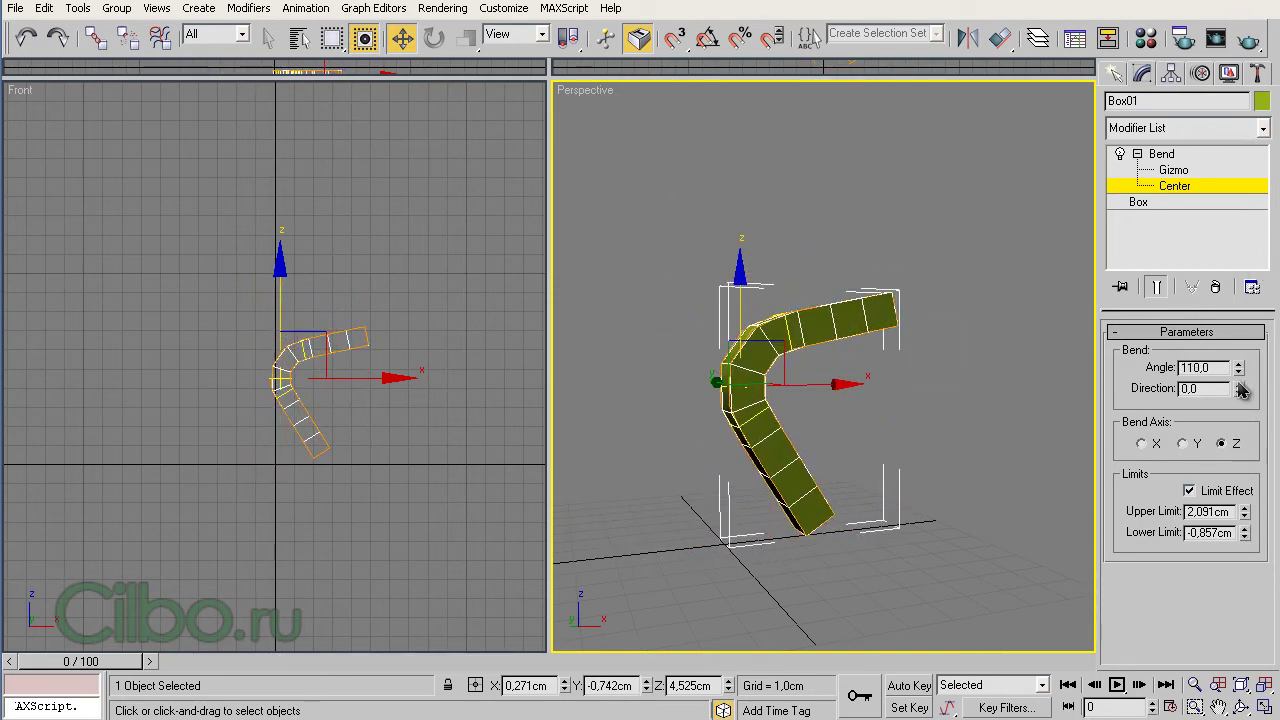
pyautogui.moveTo(1238, 390)
pyautogui.mouseDown()
pyautogui.moveTo(1250, 287)
pyautogui.moveTo(1263, 397)
pyautogui.mouseUp()
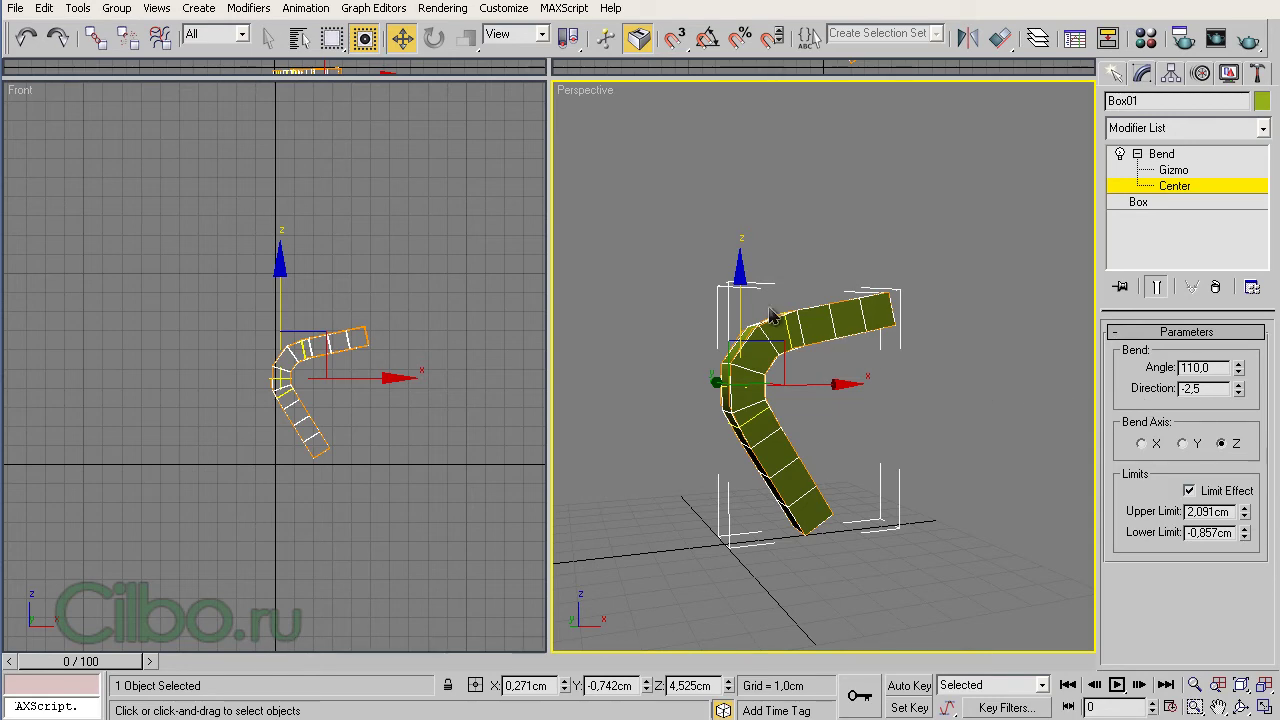
pyautogui.moveTo(740, 274)
pyautogui.mouseDown()
pyautogui.moveTo(739, 287)
pyautogui.moveTo(739, 210)
pyautogui.moveTo(739, 348)
pyautogui.moveTo(739, 221)
pyautogui.mouseUp()
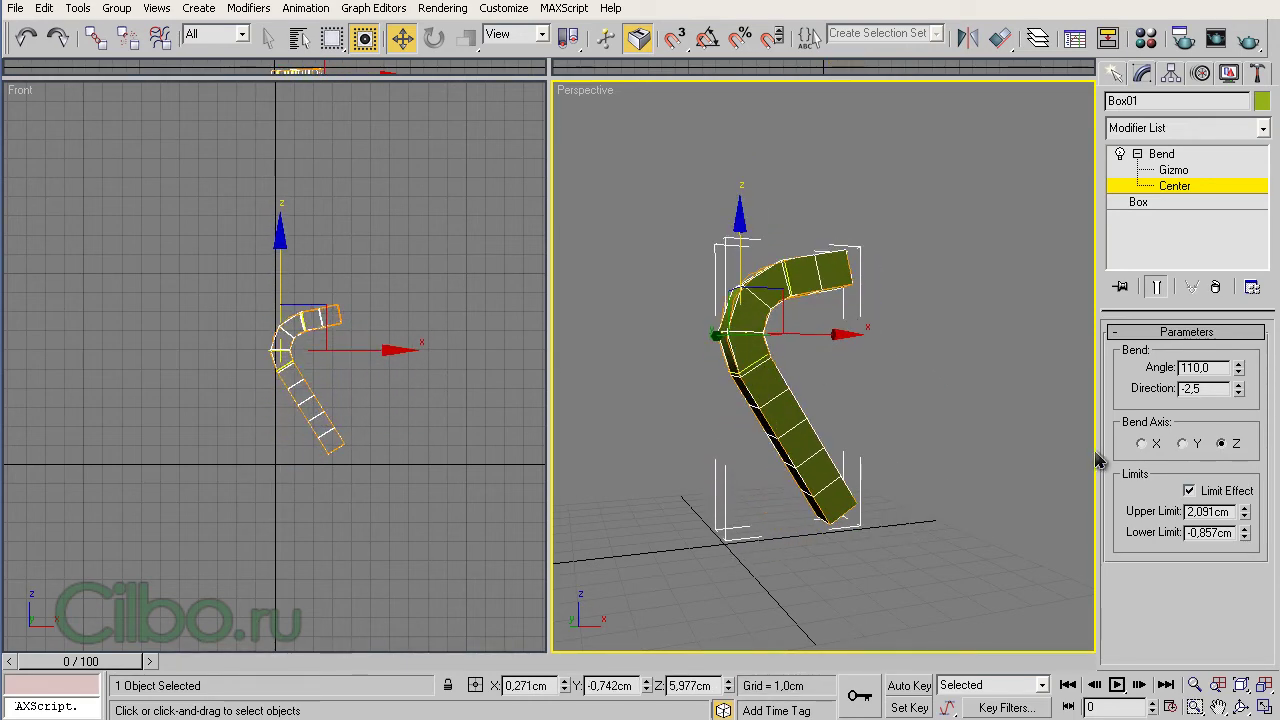
pyautogui.rightClick(1239, 370)
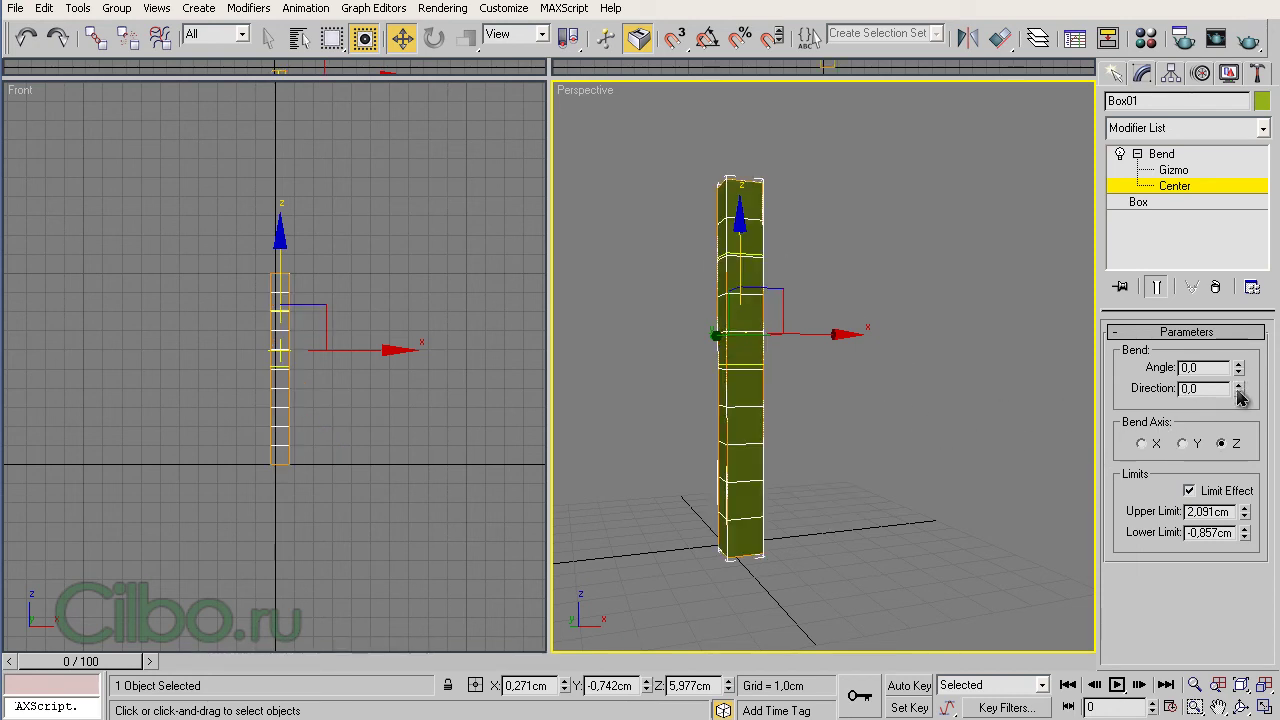
pyautogui.click(1189, 491)
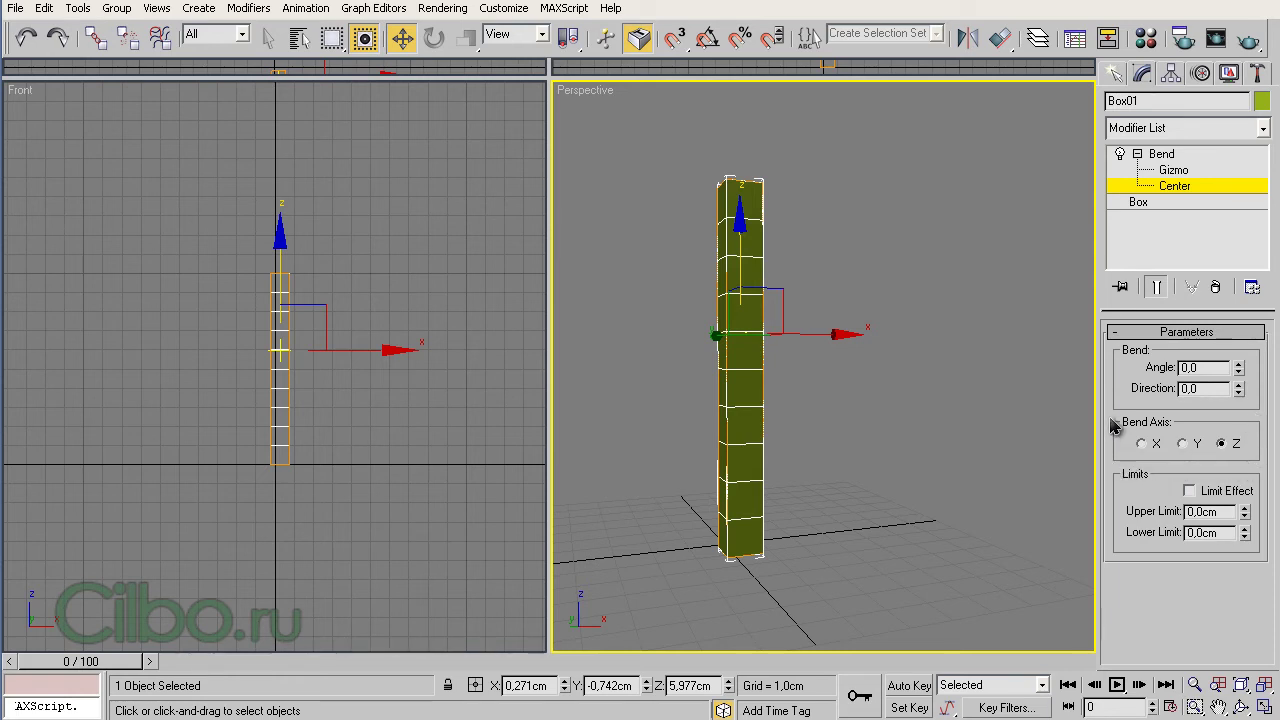
# Step: Set the box's Width and Length to 10cm, making a 10cm cube
pyautogui.click(1145, 204)
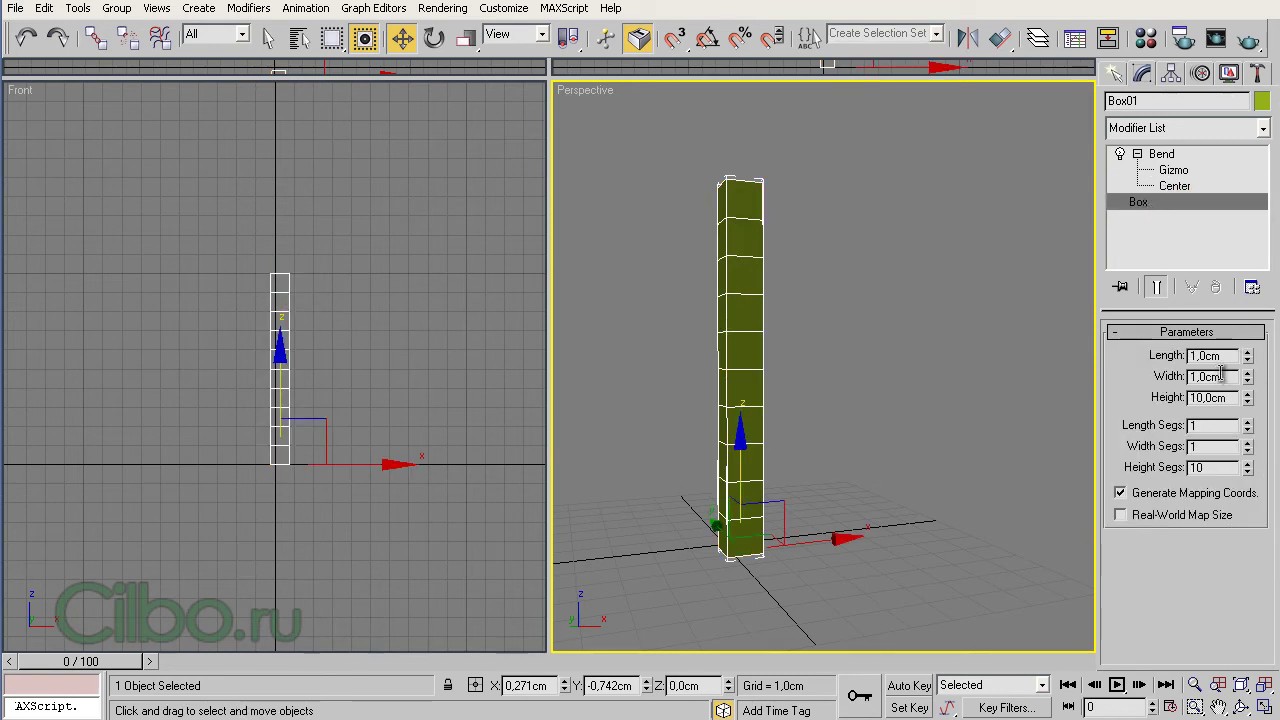
pyautogui.moveTo(1232, 376); pyautogui.dragTo(1163, 376)
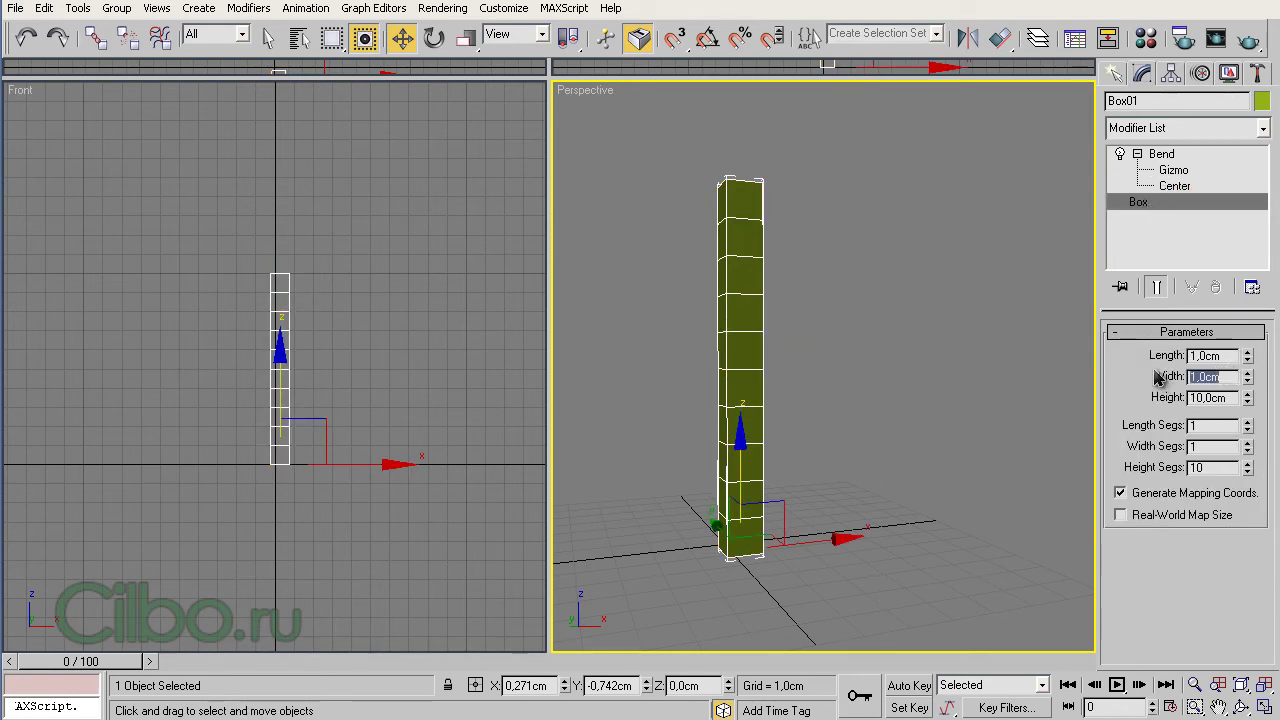
pyautogui.write('10')
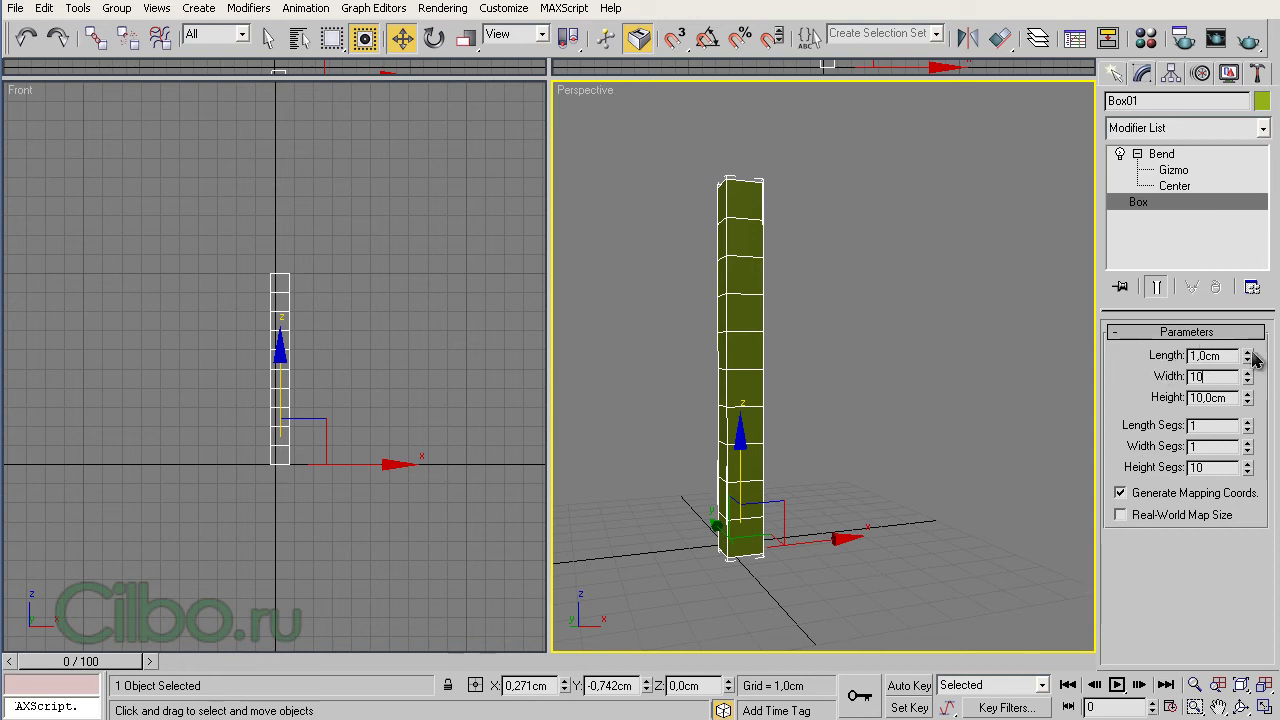
pyautogui.moveTo(1232, 358); pyautogui.dragTo(1177, 367)
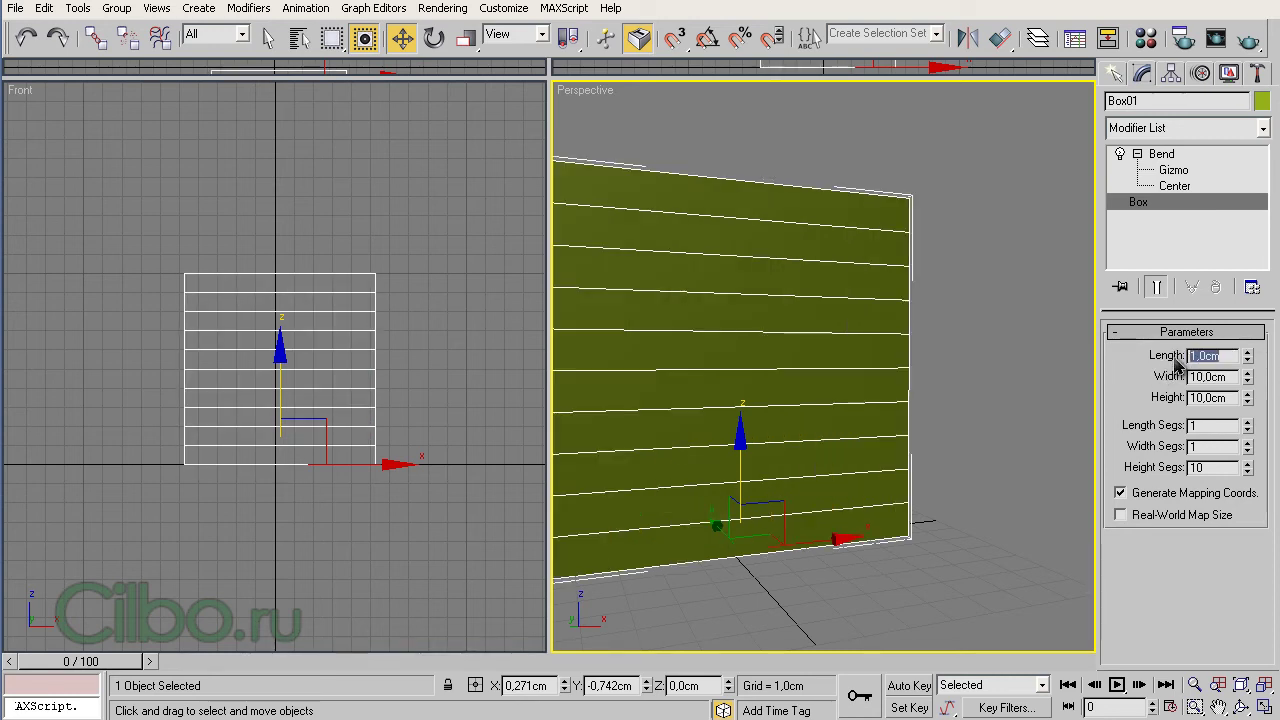
pyautogui.write('10')
pyautogui.press('Return')
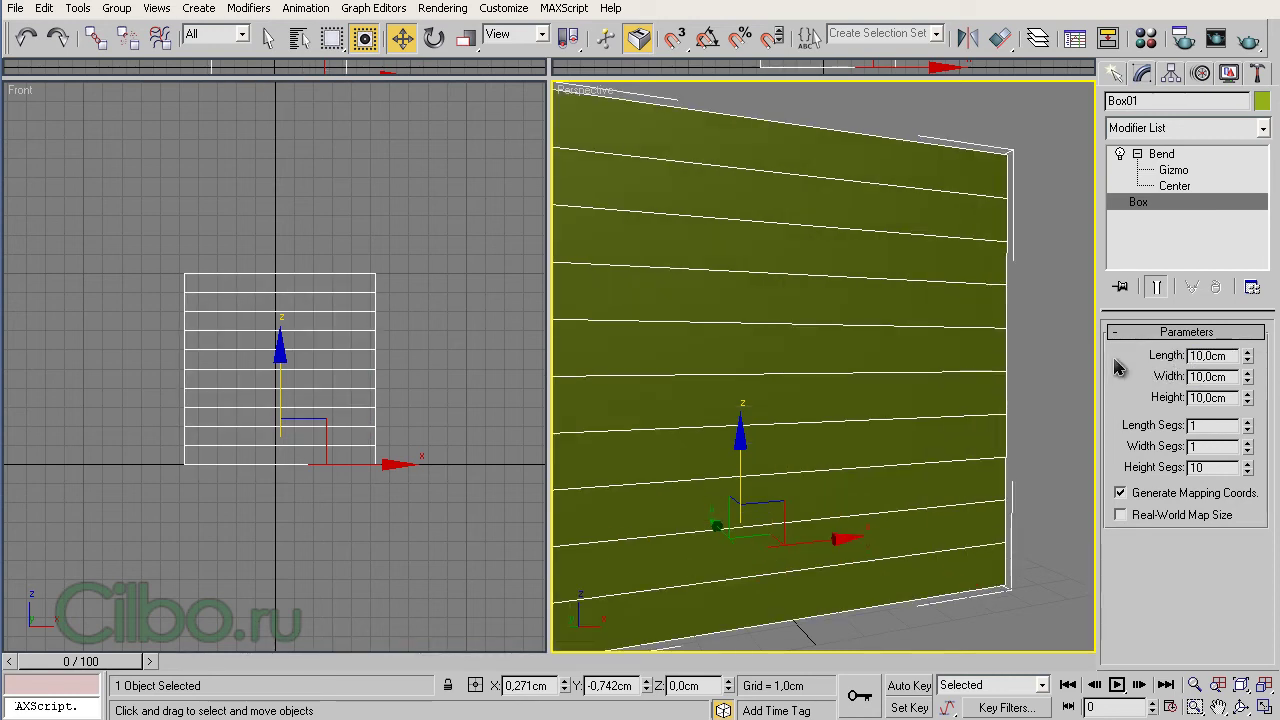
# Step: Give the cube 10 length and width segments for a full 10×10×10 grid
pyautogui.scroll(-2, 852, 316)
pyautogui.scroll(-5, 855, 334)
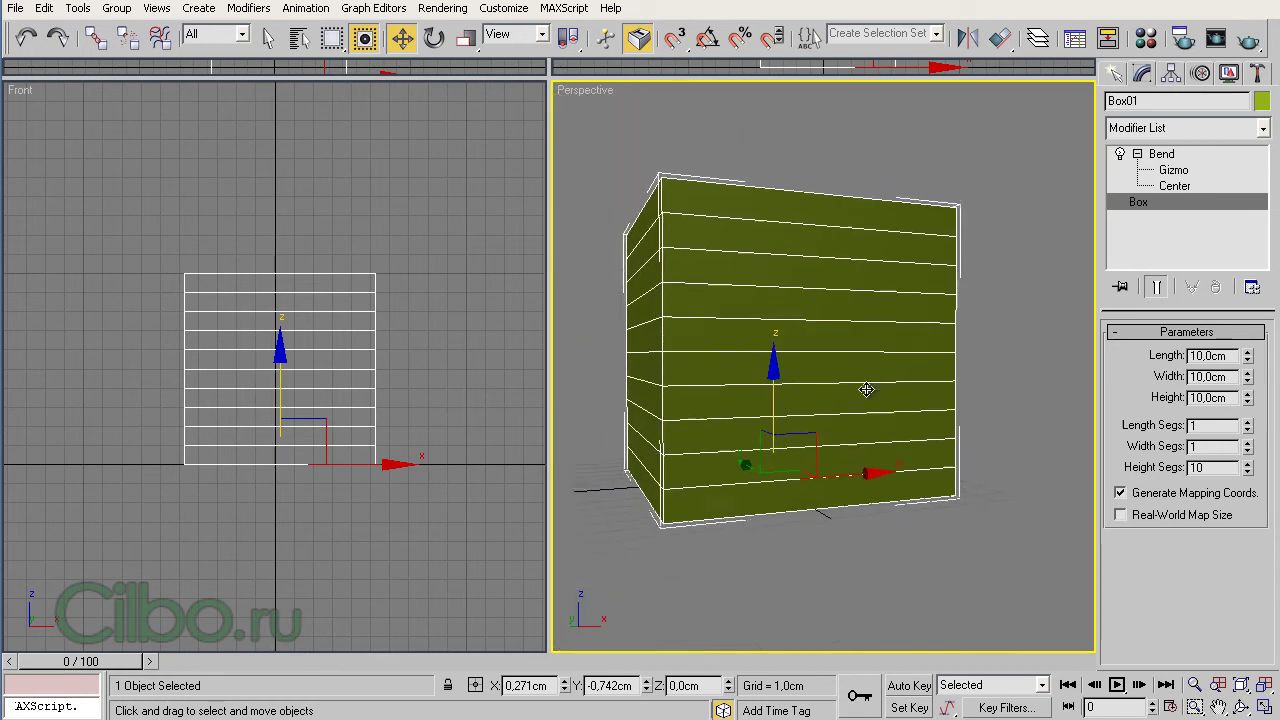
pyautogui.scroll(-3, 860, 370)
pyautogui.moveTo(866, 376)
pyautogui.keyDown('alt'); pyautogui.mouseDown(button='middle')
pyautogui.moveTo(866, 420)
pyautogui.moveTo(900, 408)
pyautogui.mouseUp(button='middle'); pyautogui.keyUp('alt')
pyautogui.write('0')
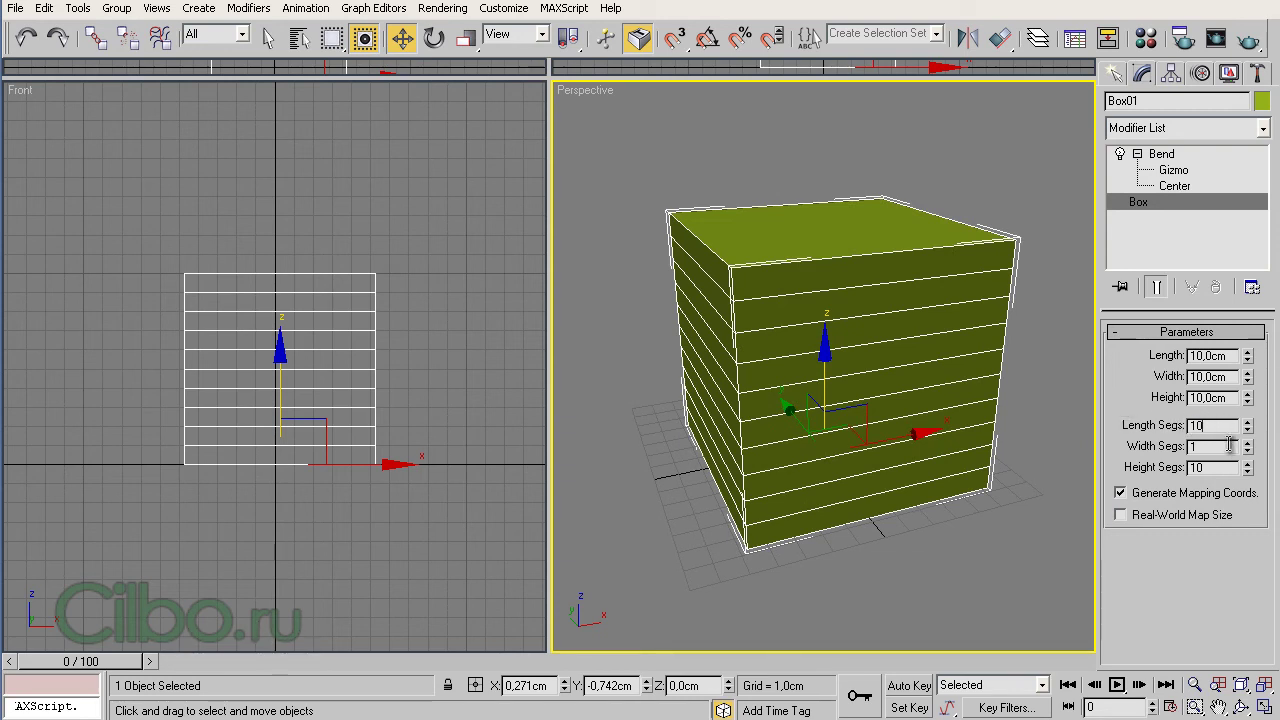
pyautogui.press('Return')
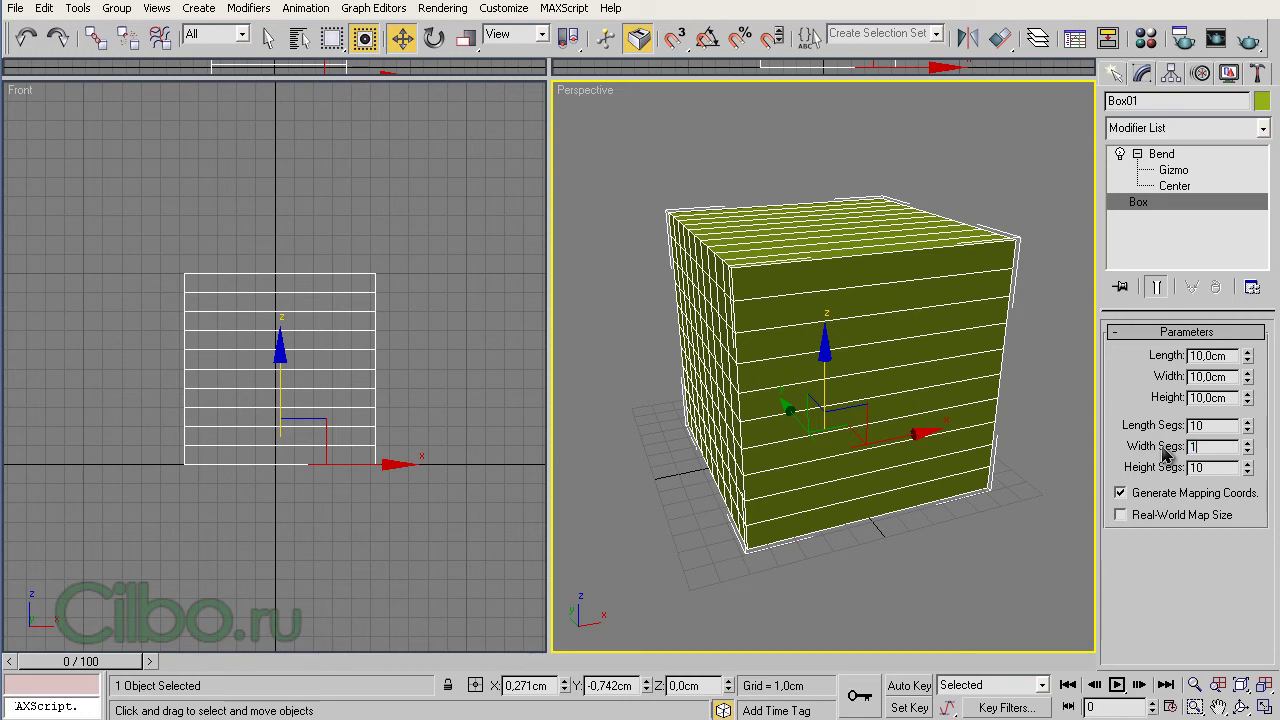
pyautogui.write('0')
pyautogui.click(1125, 403)
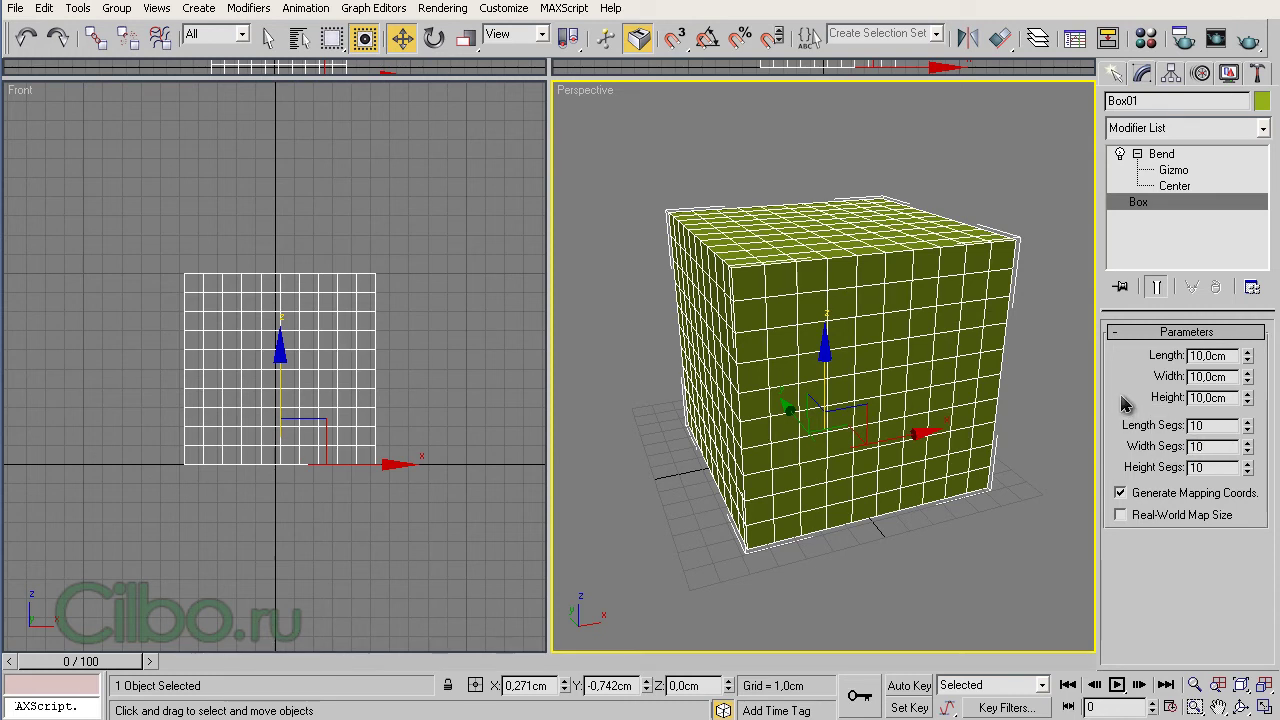
pyautogui.click(1161, 154)
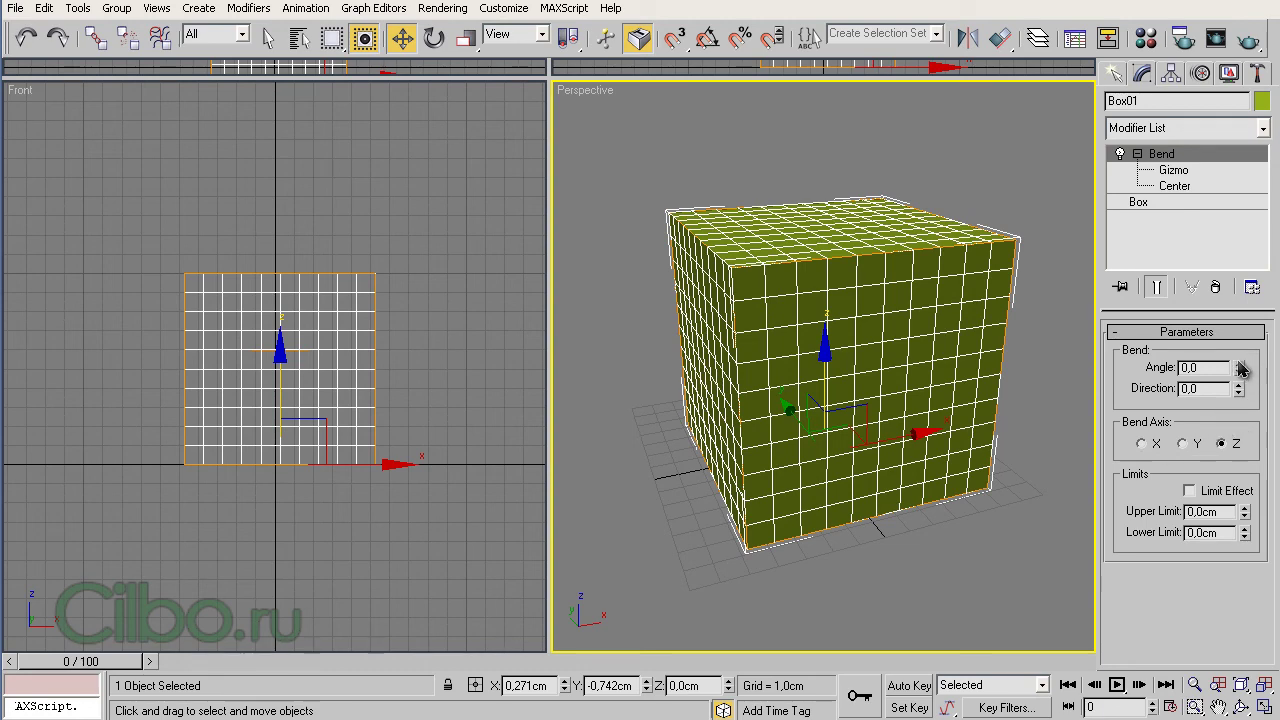
# Step: Bend the cube 77 degrees, rotate the bend direction, then reset both to zero
pyautogui.moveTo(1240, 369); pyautogui.dragTo(1239, 208)
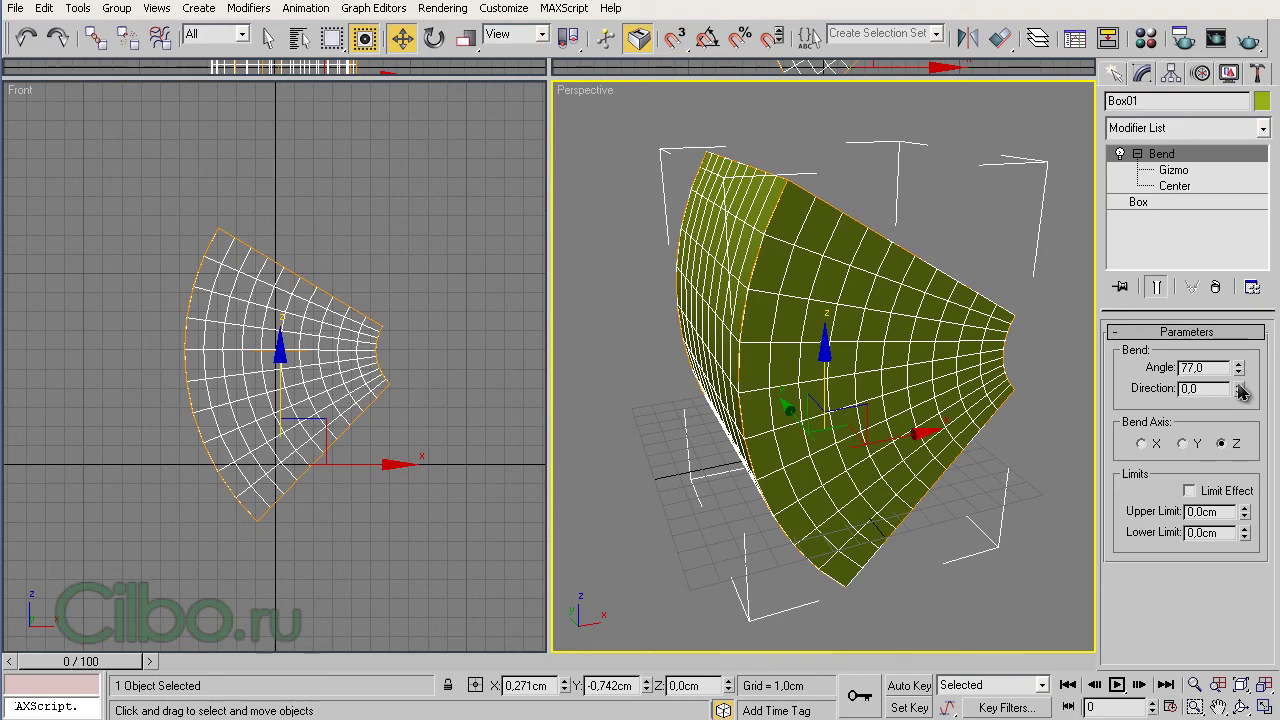
pyautogui.moveTo(1239, 389); pyautogui.dragTo(1239, 369)
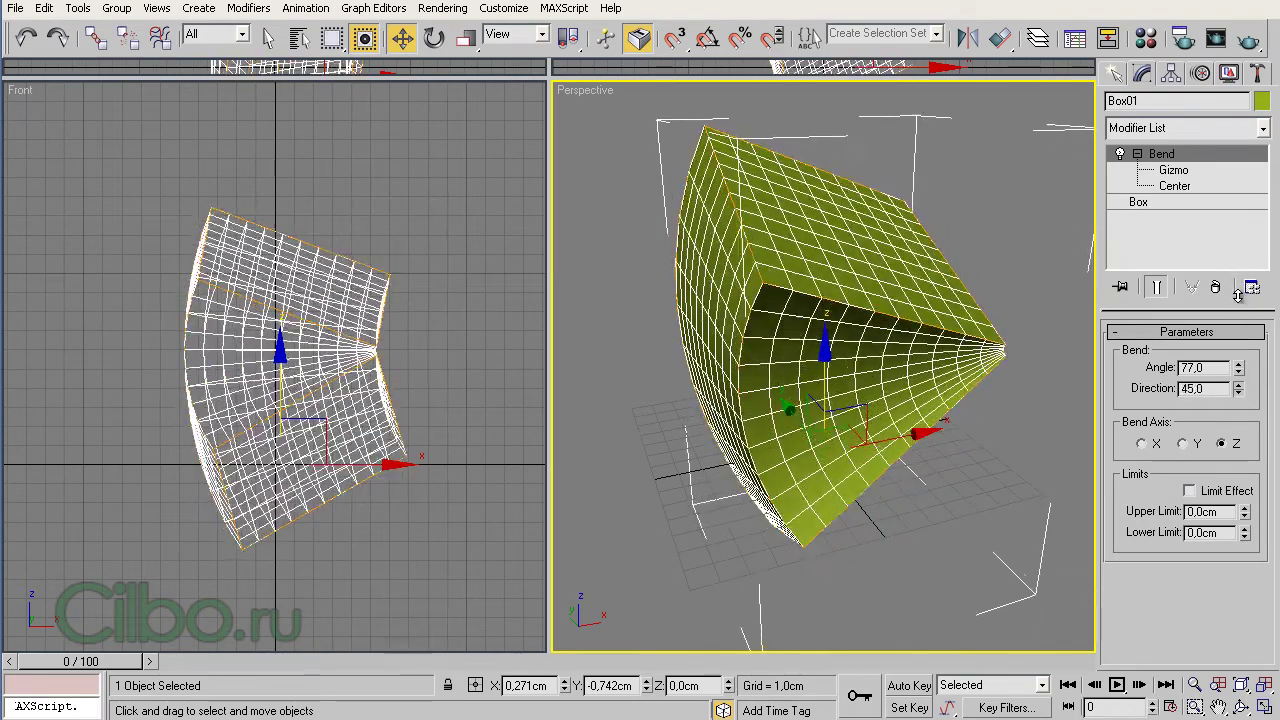
pyautogui.rightClick(1239, 389)
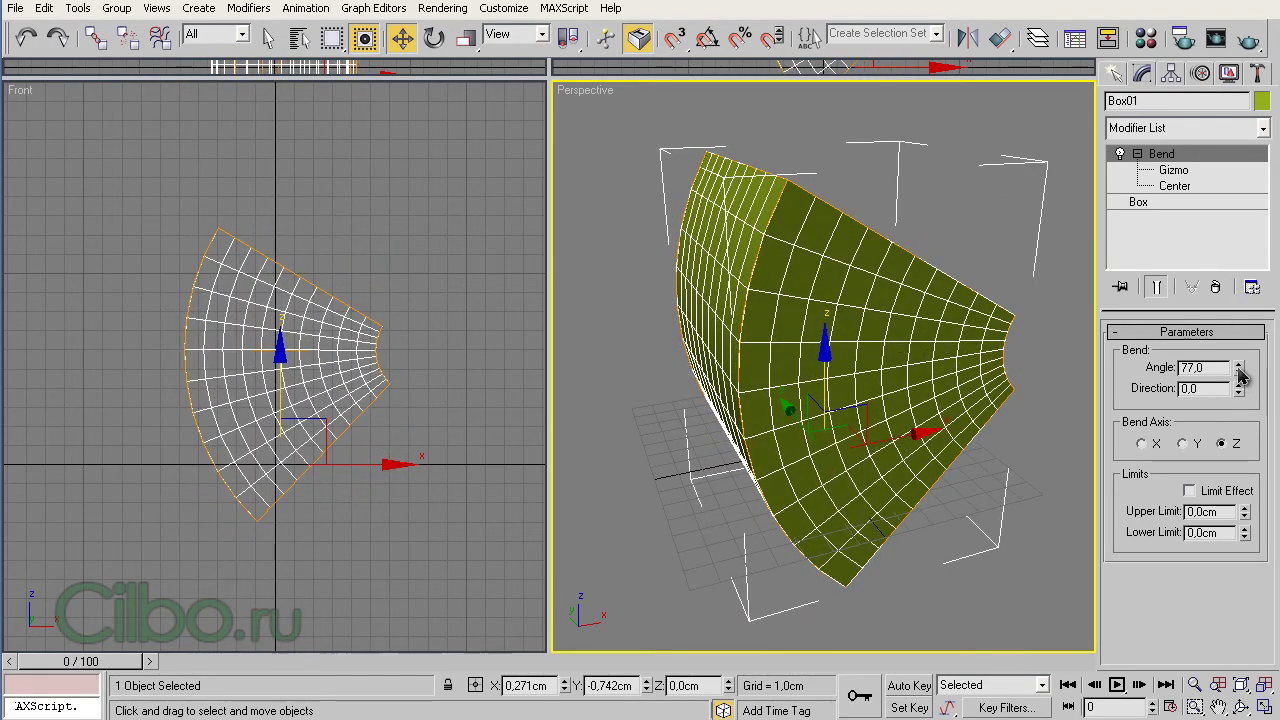
pyautogui.rightClick(1239, 369)
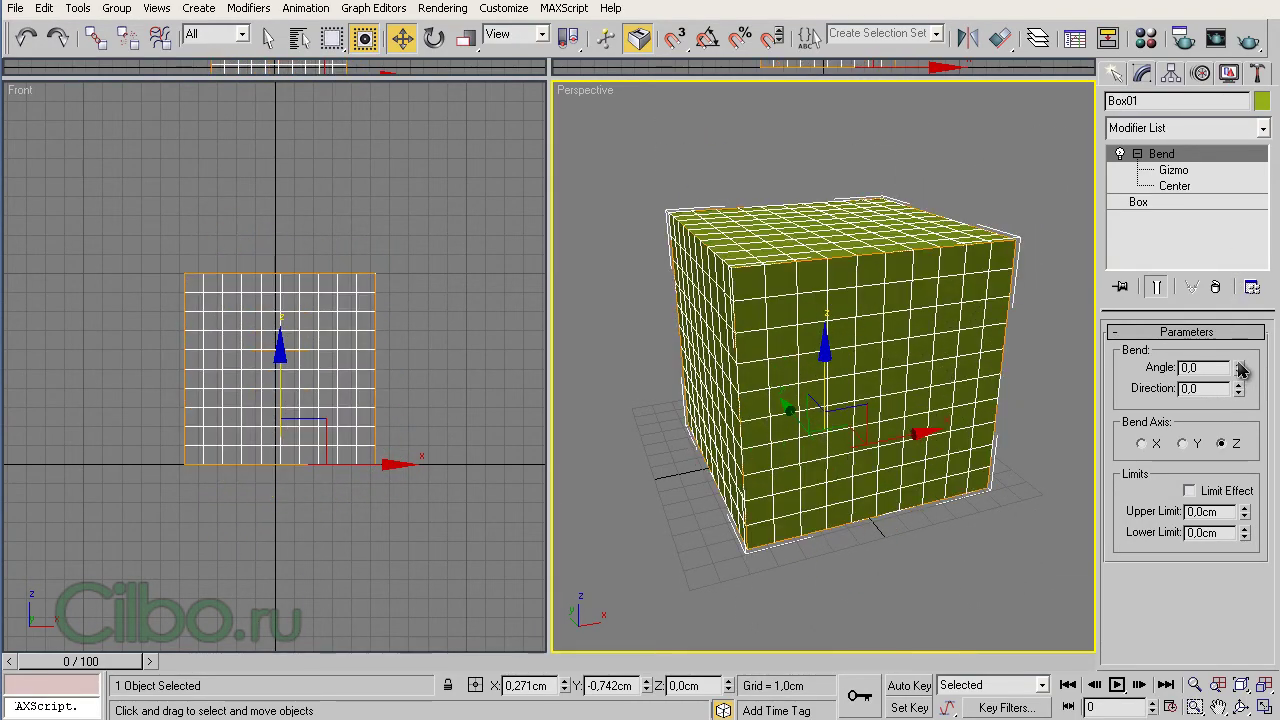
# Step: Bend around Y at 70 degrees with direction about 33, then reset both to zero
pyautogui.click(1183, 444)
pyautogui.moveTo(1240, 369); pyautogui.dragTo(1247, 330)
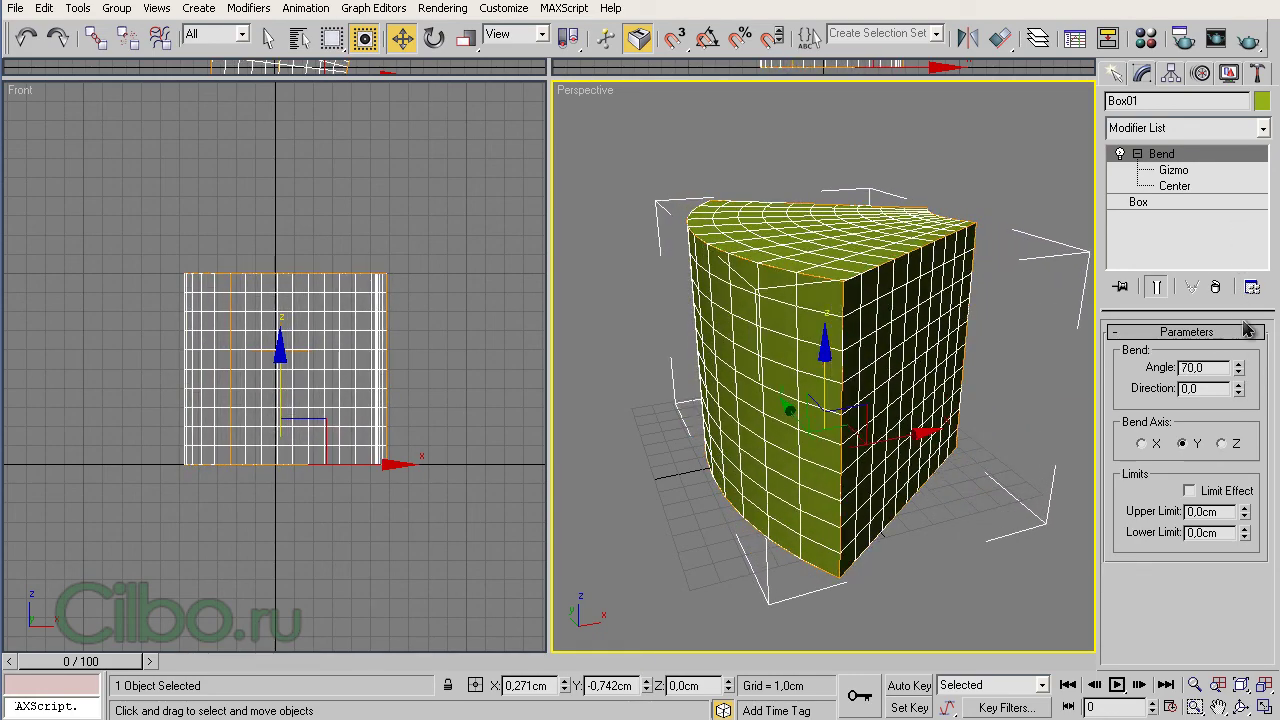
pyautogui.moveTo(1240, 389); pyautogui.dragTo(1236, 330)
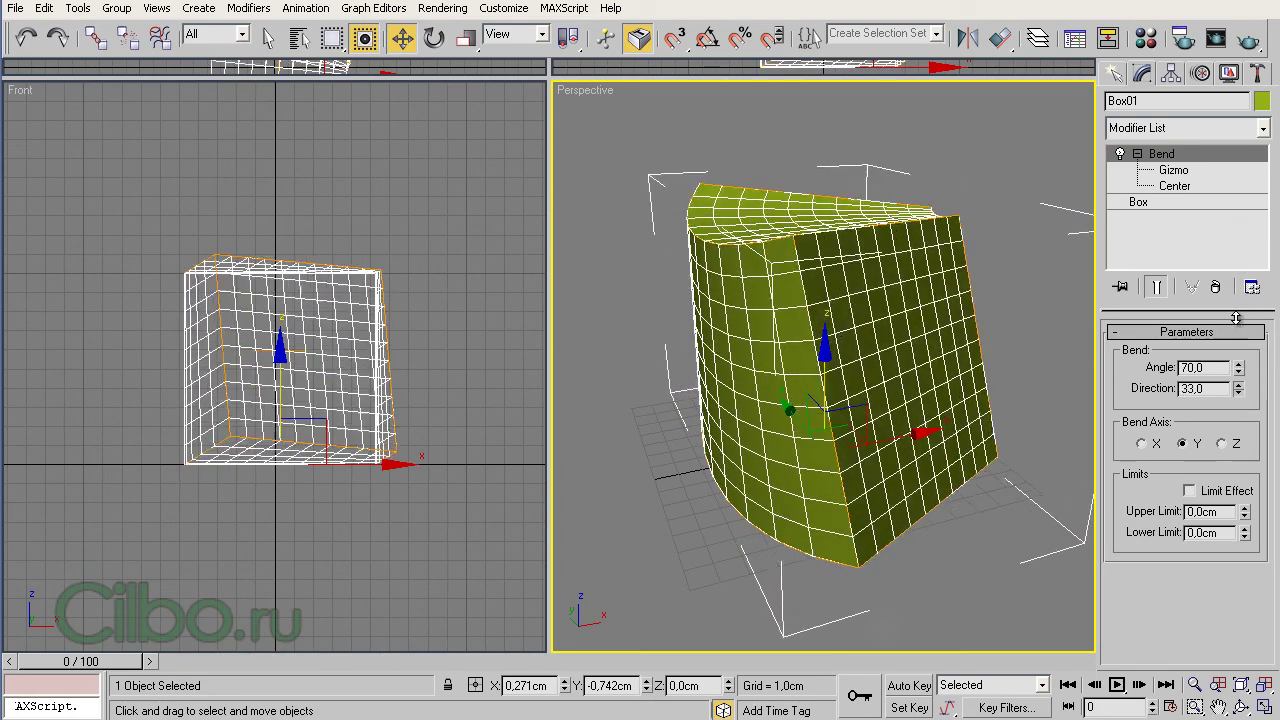
pyautogui.rightClick(1239, 389)
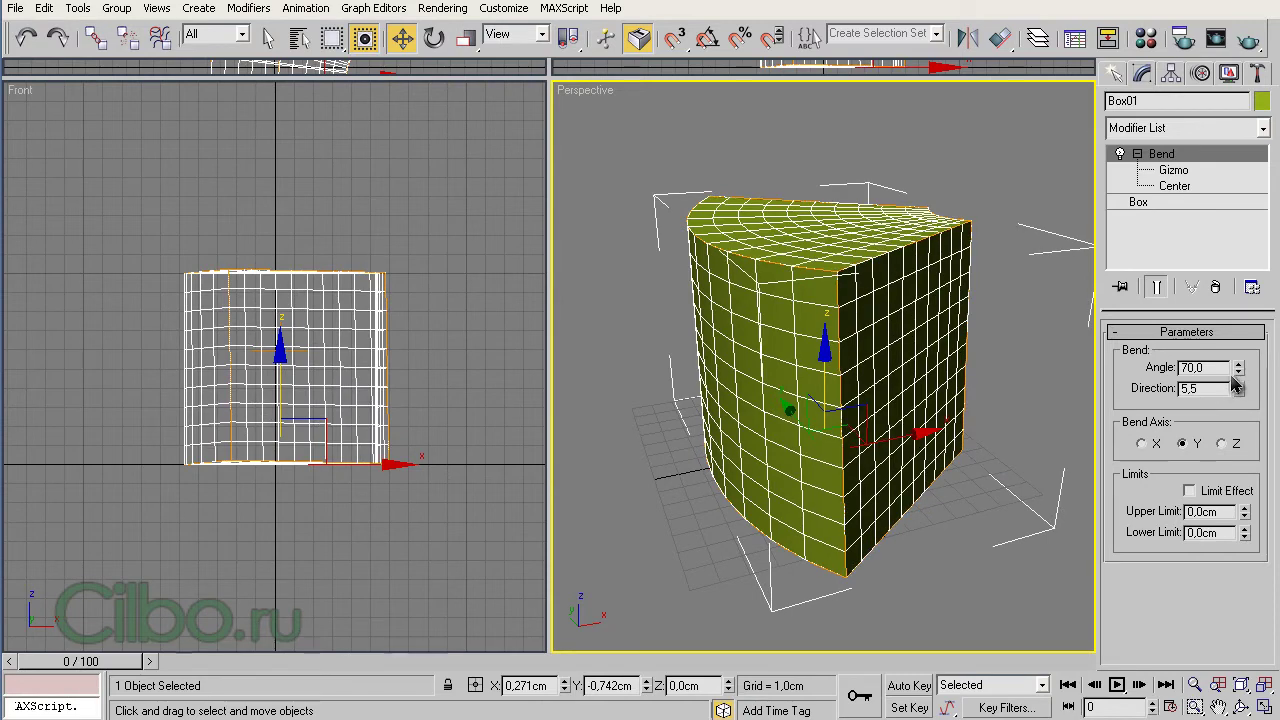
pyautogui.rightClick(1239, 368)
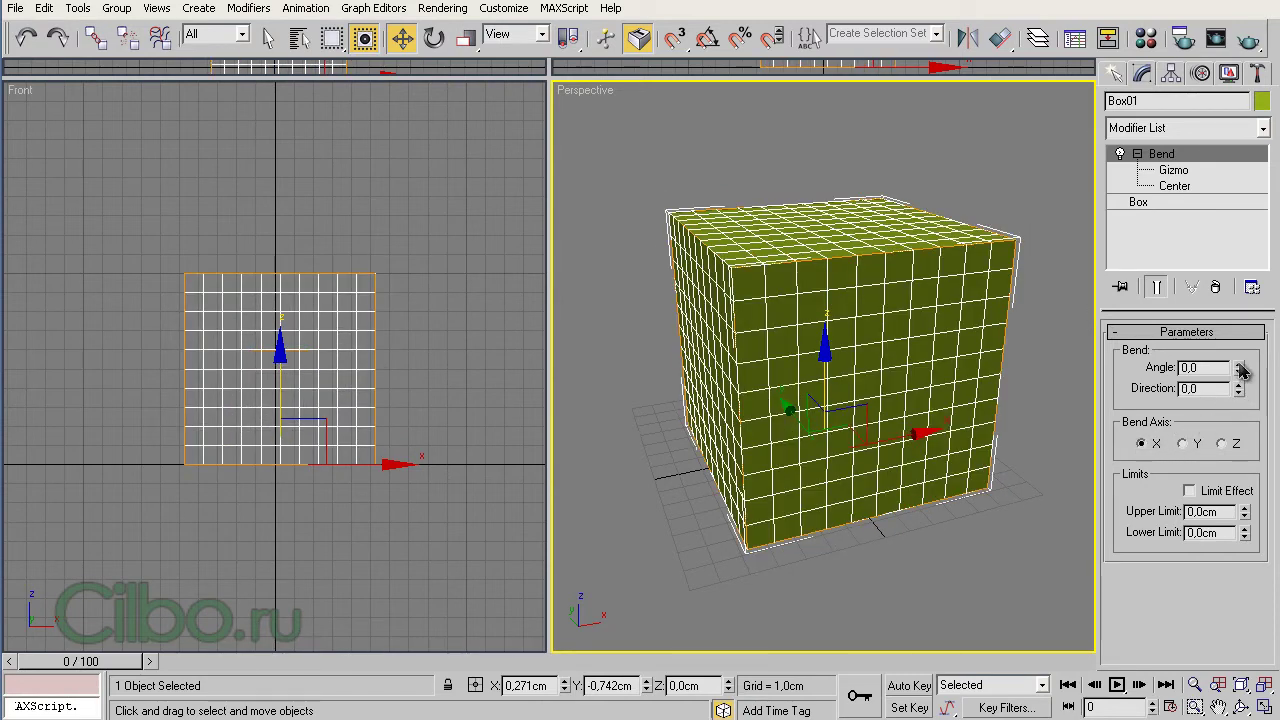
# Step: Bend the cube around X with Limit Effect on, raising the upper and lowering the lower limit
pyautogui.moveTo(1238, 367); pyautogui.dragTo(1225, 189)
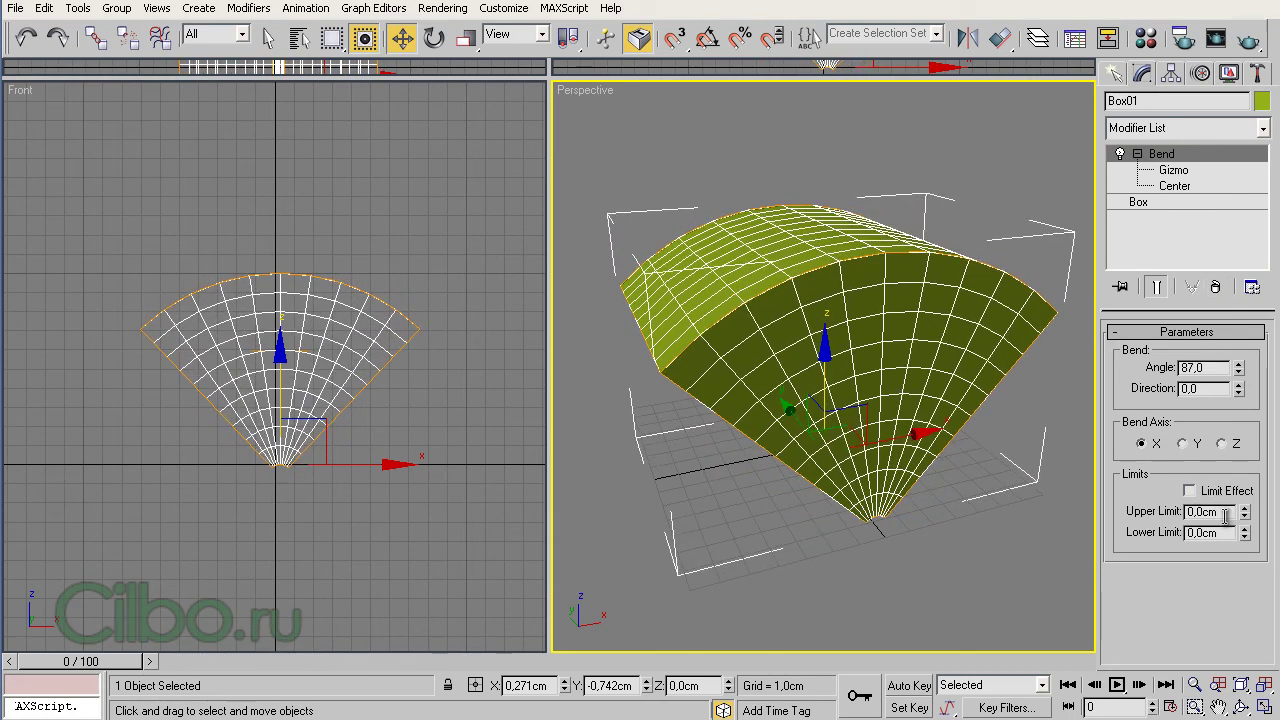
pyautogui.click(1189, 490)
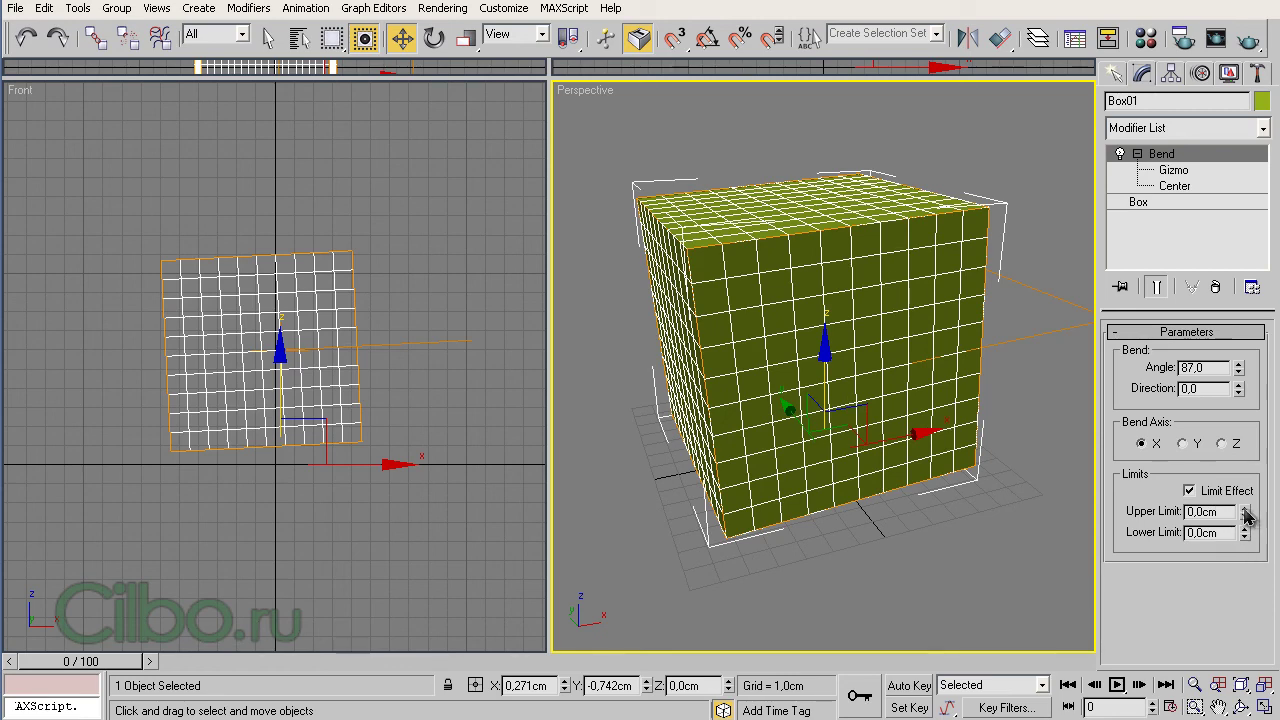
pyautogui.moveTo(1247, 515)
pyautogui.mouseDown()
pyautogui.moveTo(1228, 50)
pyautogui.moveTo(1258, 512)
pyautogui.moveTo(1273, 33)
pyautogui.mouseUp()
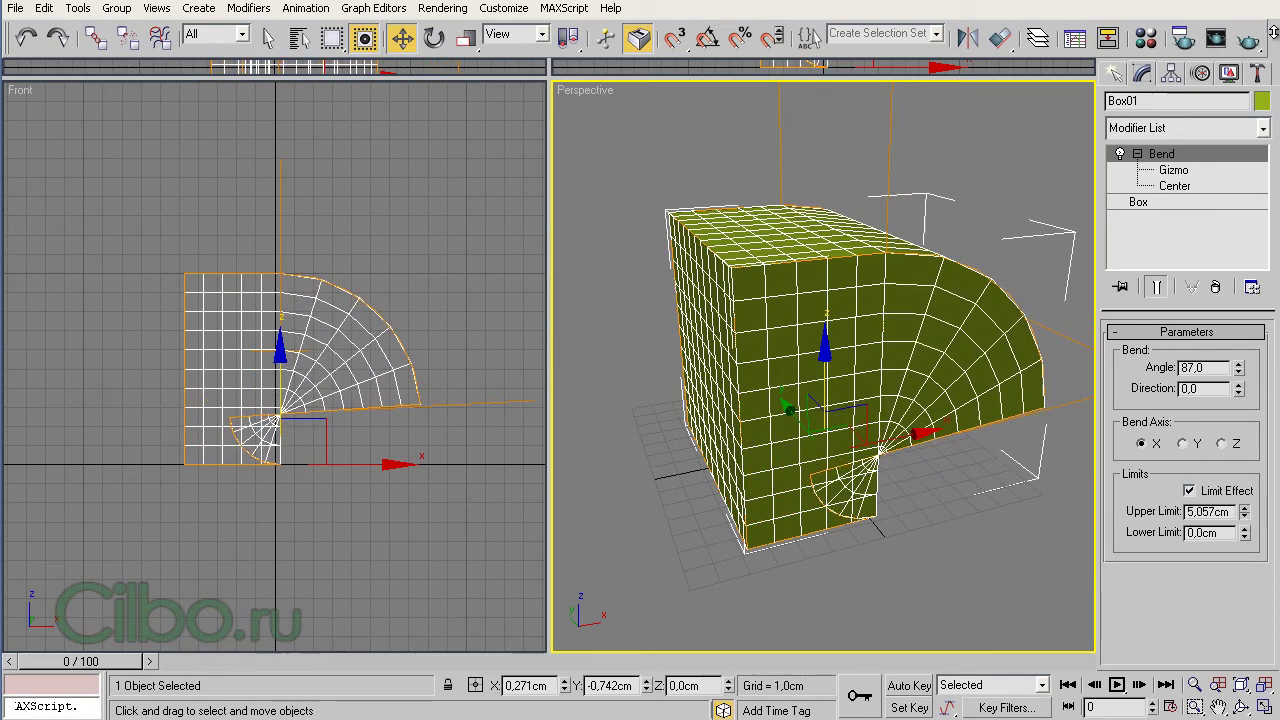
pyautogui.click(1245, 537)
pyautogui.moveTo(1245, 537); pyautogui.dragTo(1245, 715)
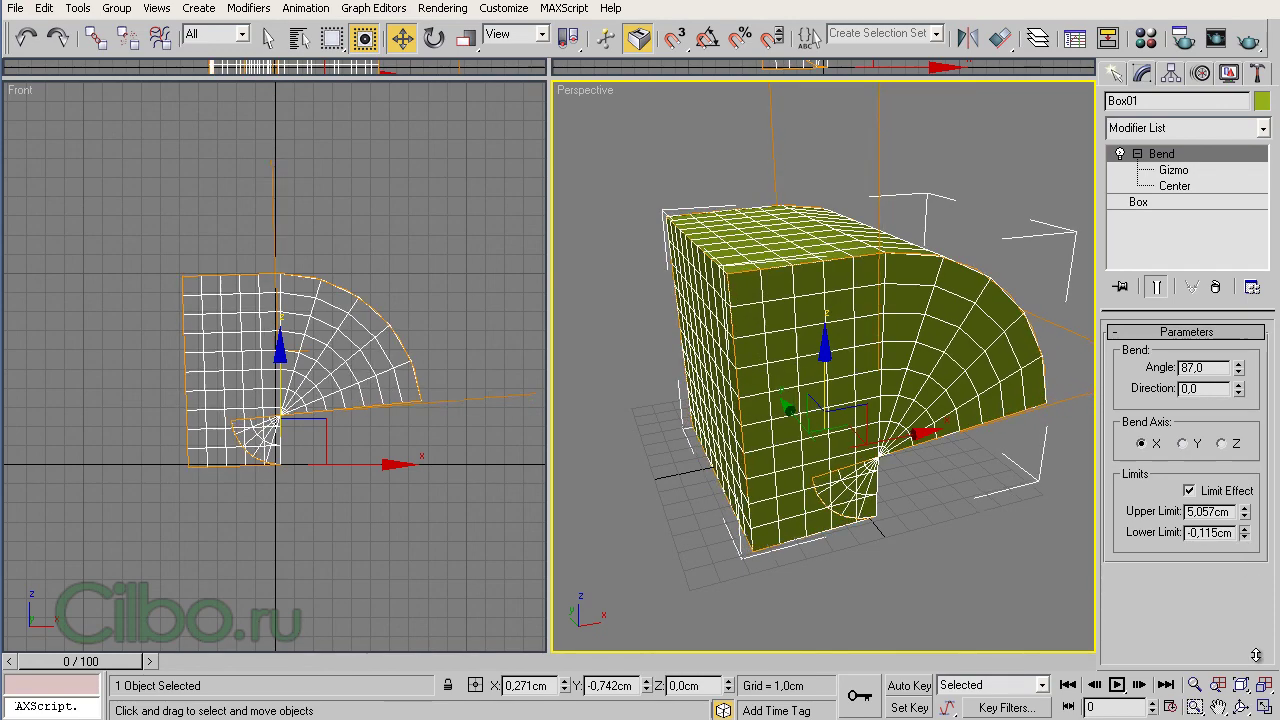
pyautogui.moveTo(1245, 537); pyautogui.dragTo(1245, 715)
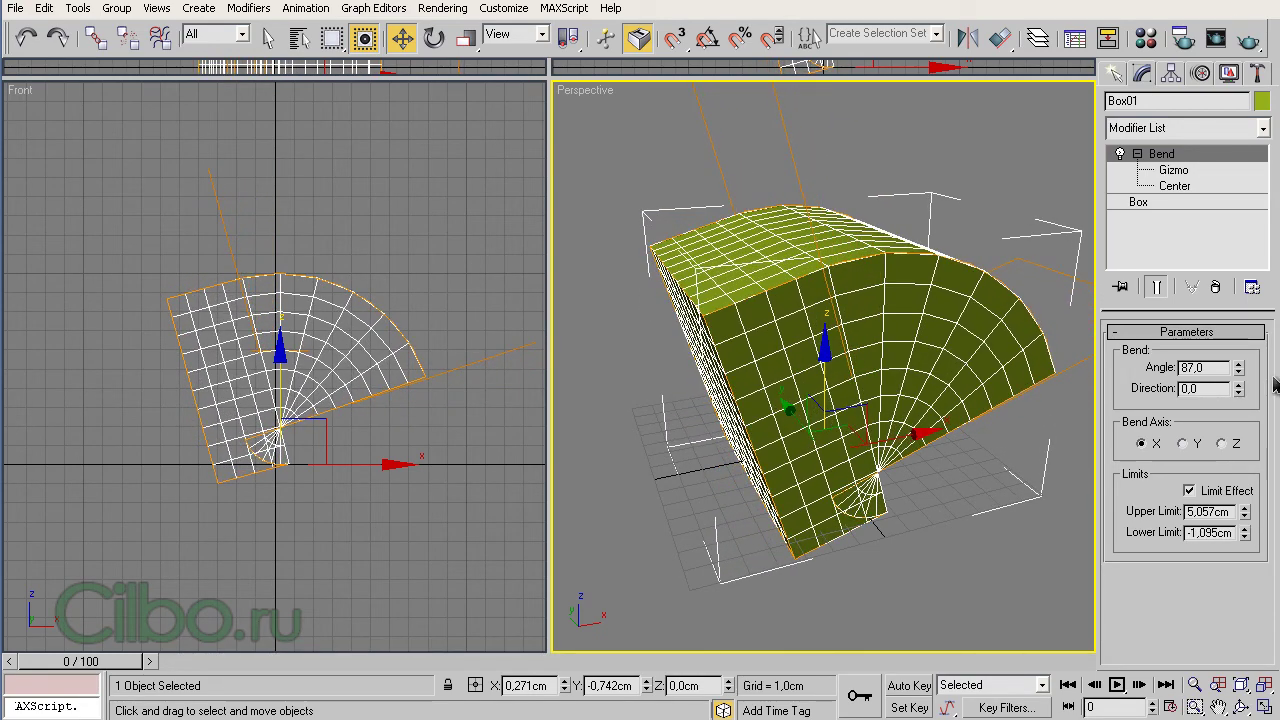
# Step: Reduce the bend angle to about 37, shrink the upper limit to 2,124cm, and extend the lower limit
pyautogui.click(1239, 373)
pyautogui.moveTo(1239, 373); pyautogui.dragTo(1246, 478)
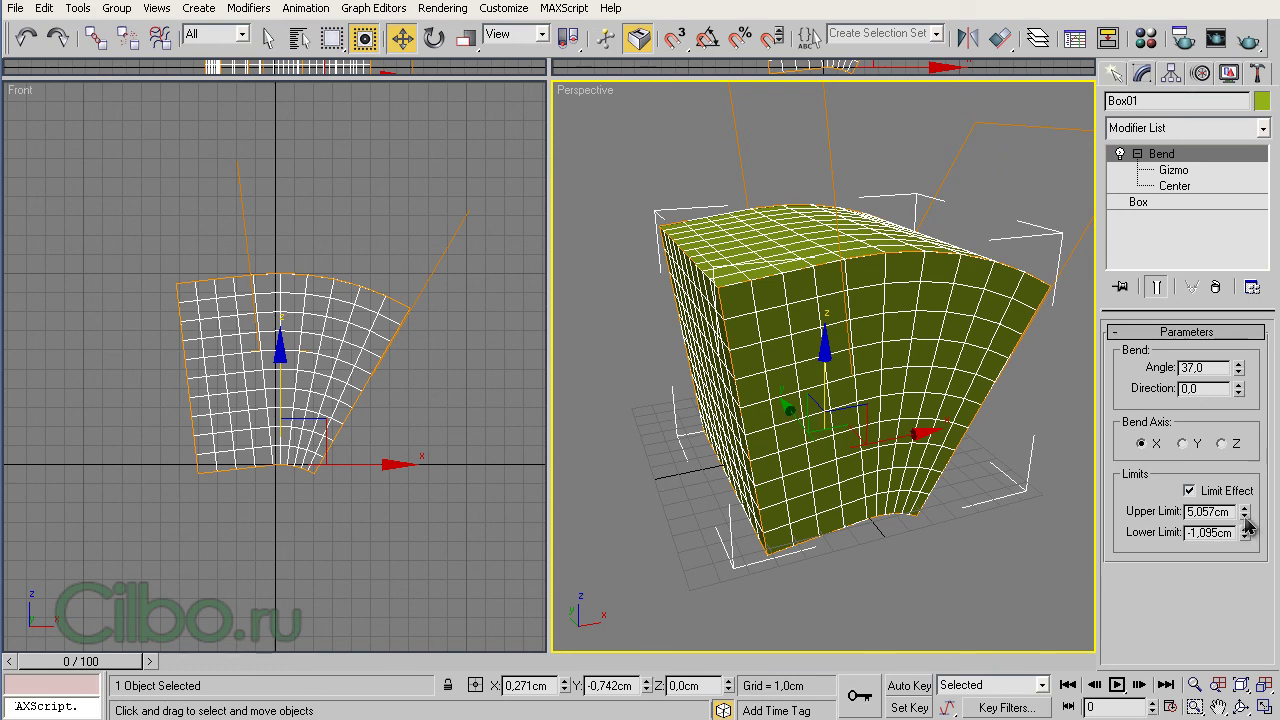
pyautogui.moveTo(1247, 518); pyautogui.dragTo(1247, 571)
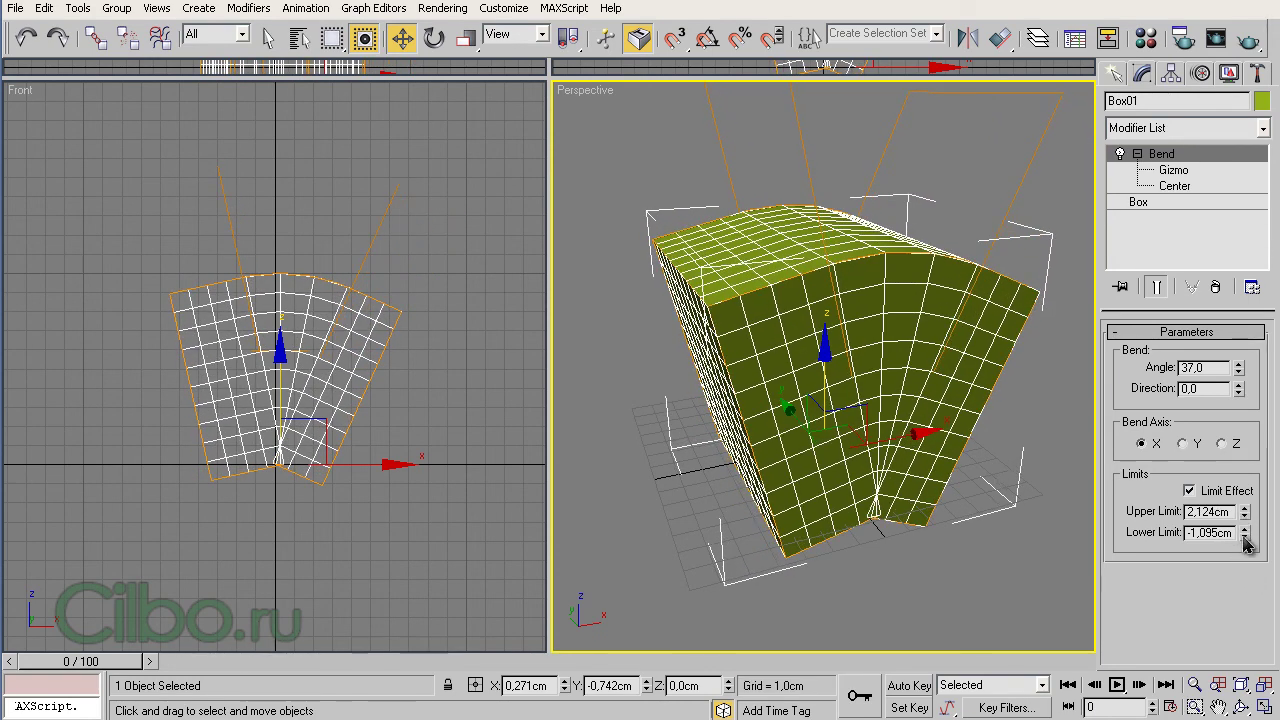
pyautogui.moveTo(1247, 540); pyautogui.dragTo(1244, 695)
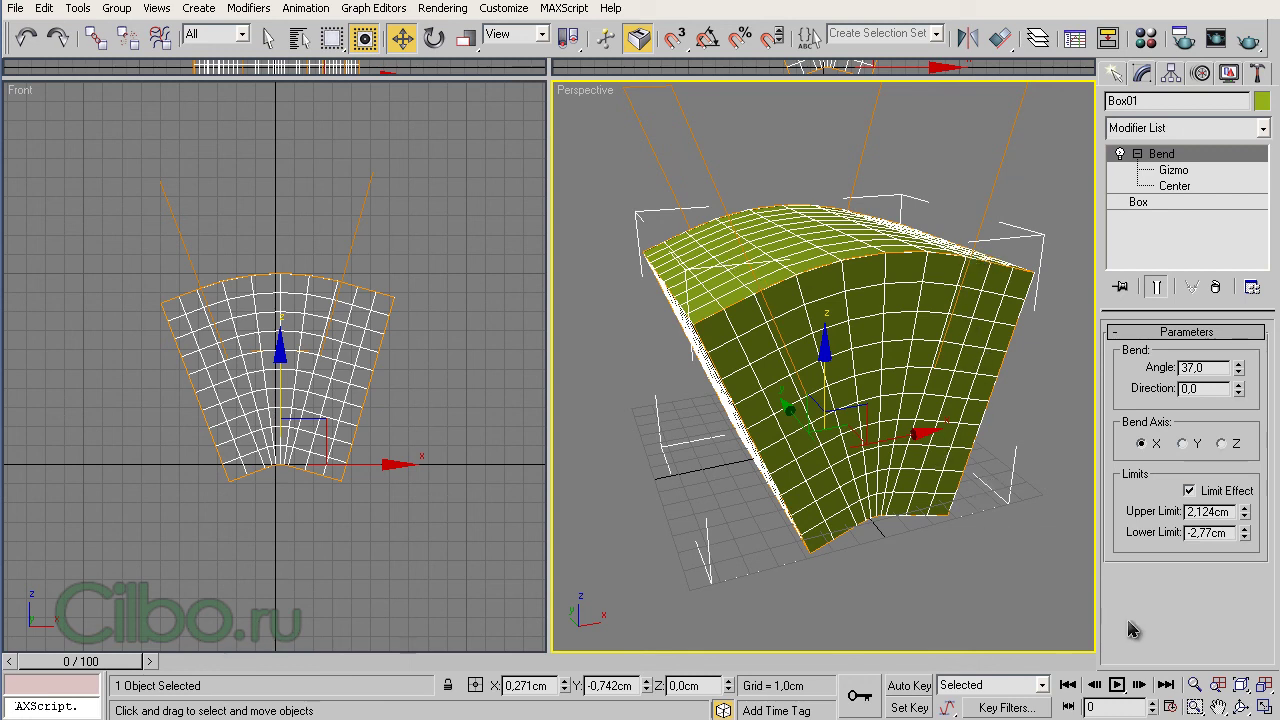
# Step: Reset the bend angle and lower limit to zero and turn Limit Effect off
pyautogui.rightClick(1240, 369)
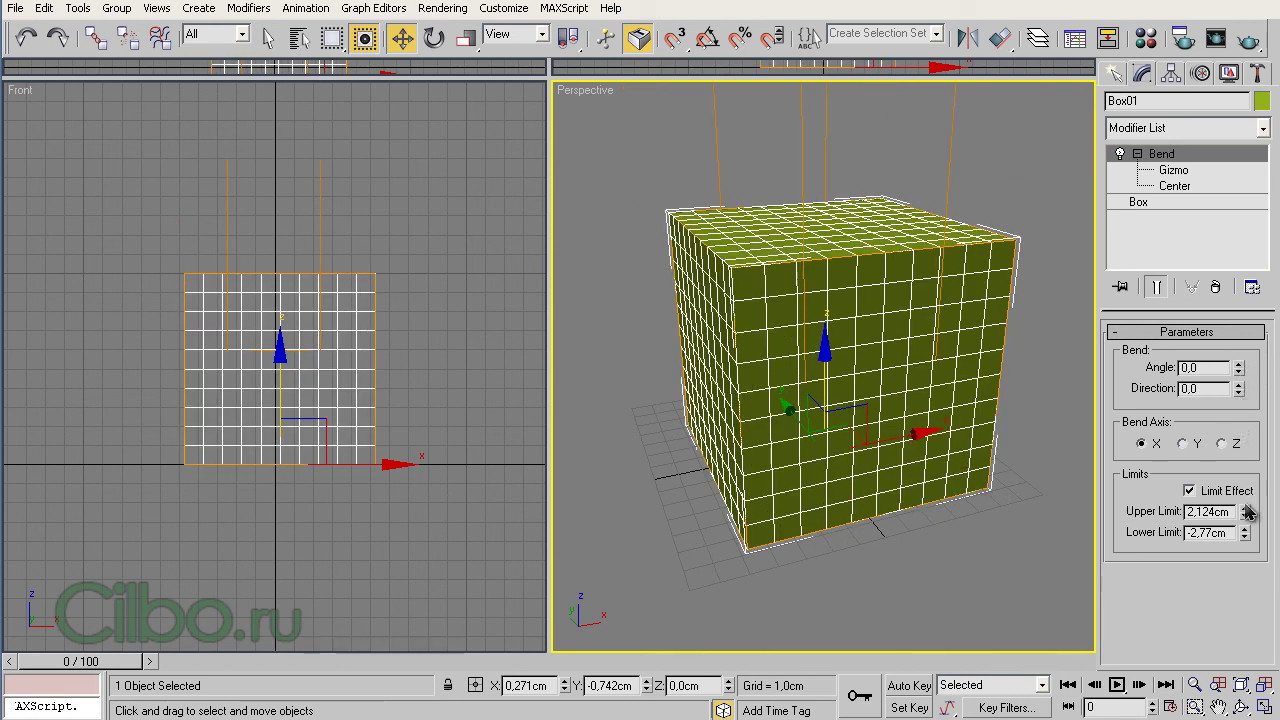
pyautogui.click(1189, 492)
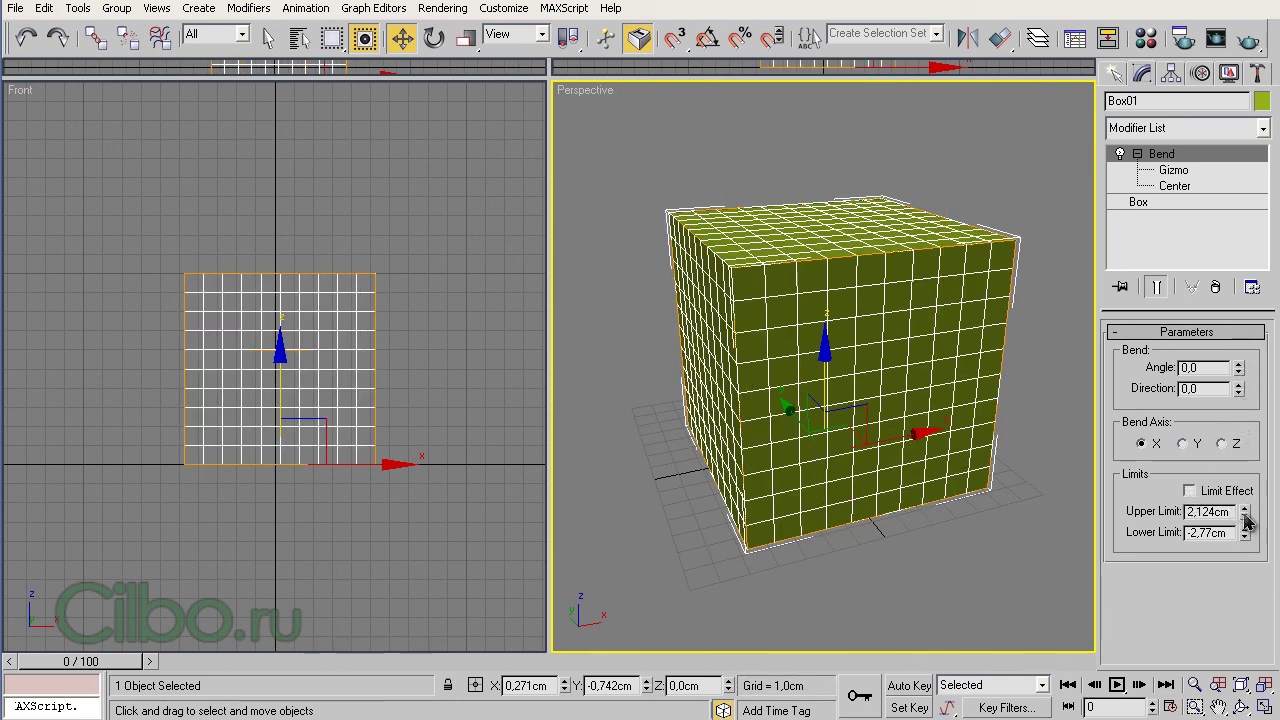
pyautogui.rightClick(1245, 534)
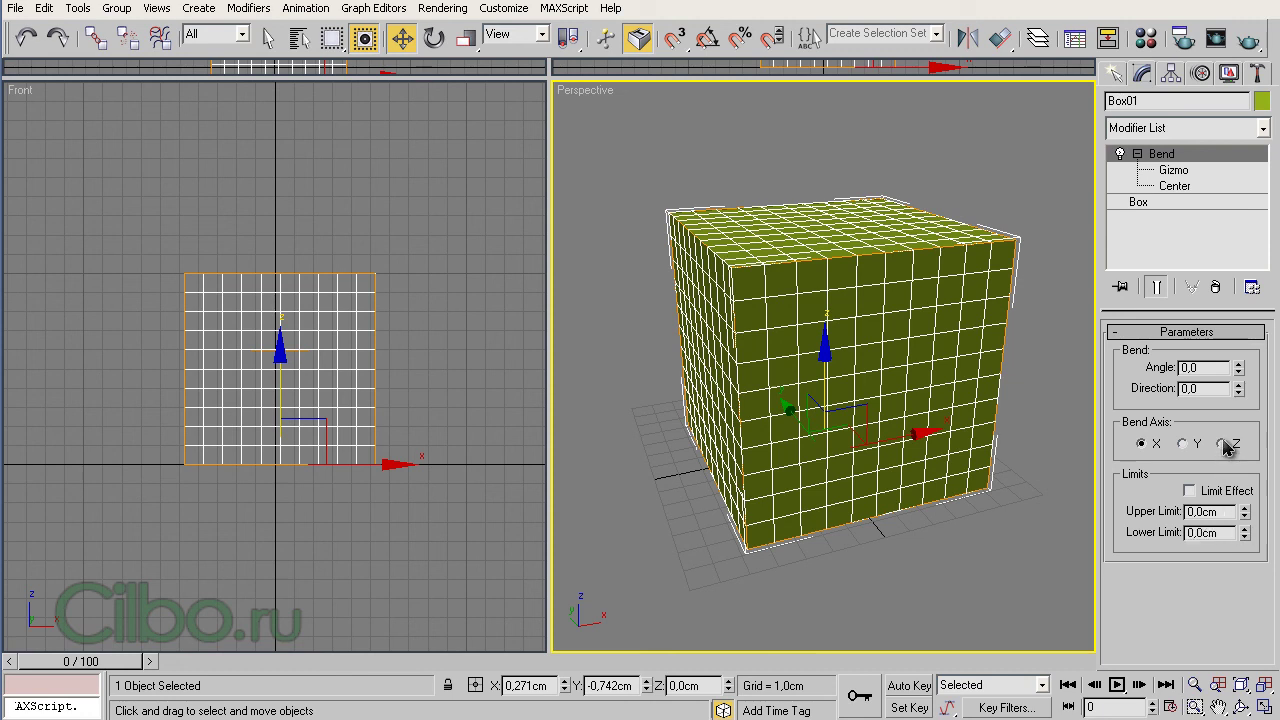